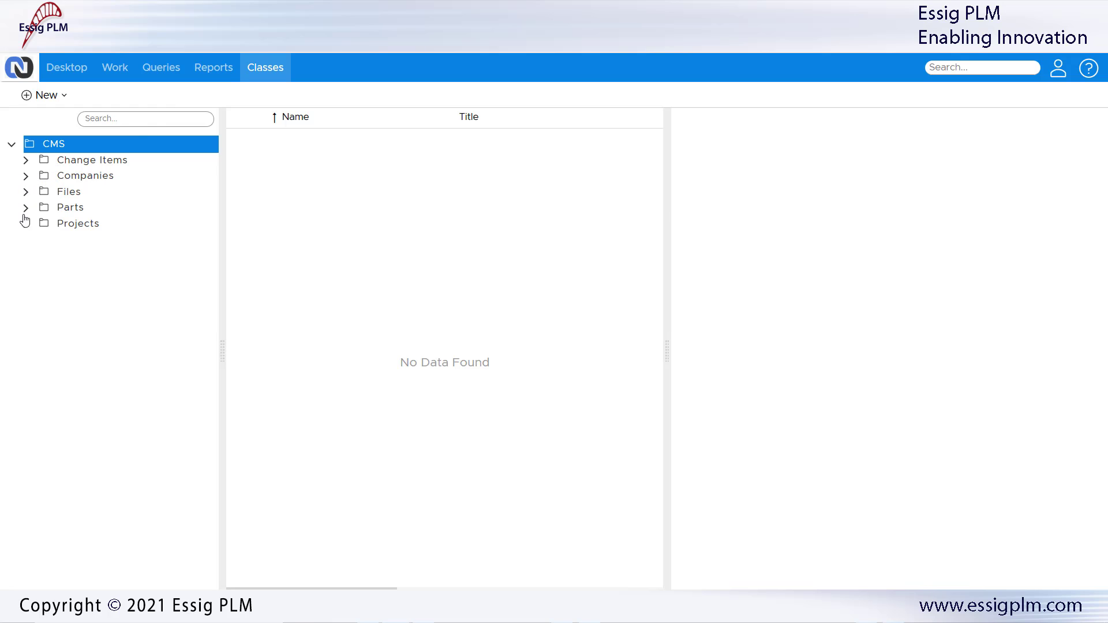
Step: List the Customer companies under Companies and briefly expand the Change Items subclasses
left_click(26, 176)
left_click(96, 207)
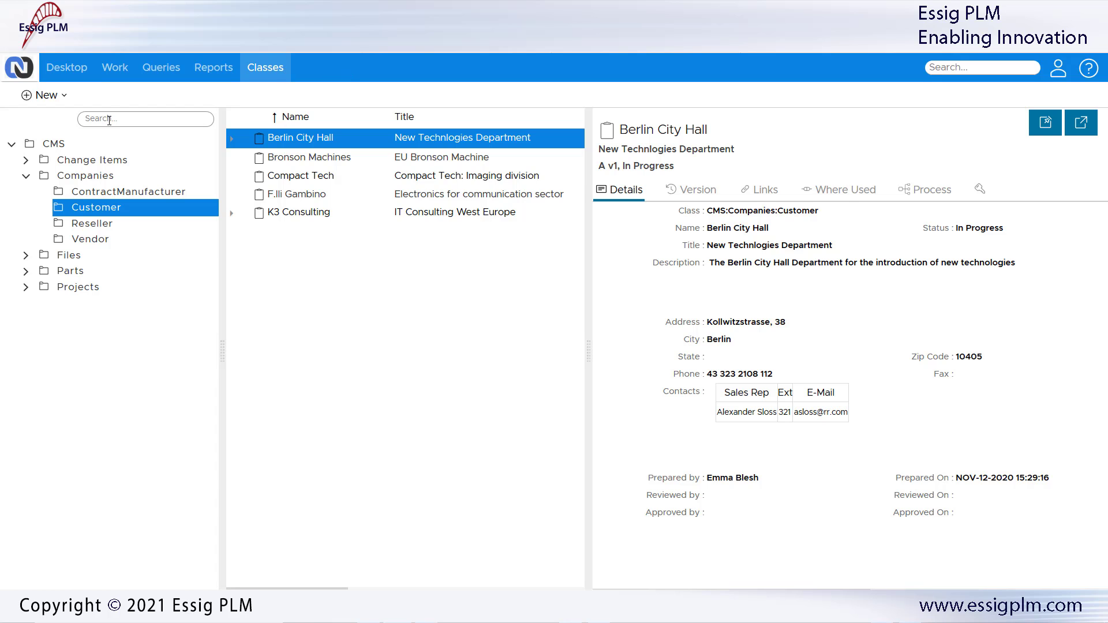
left_click(26, 160)
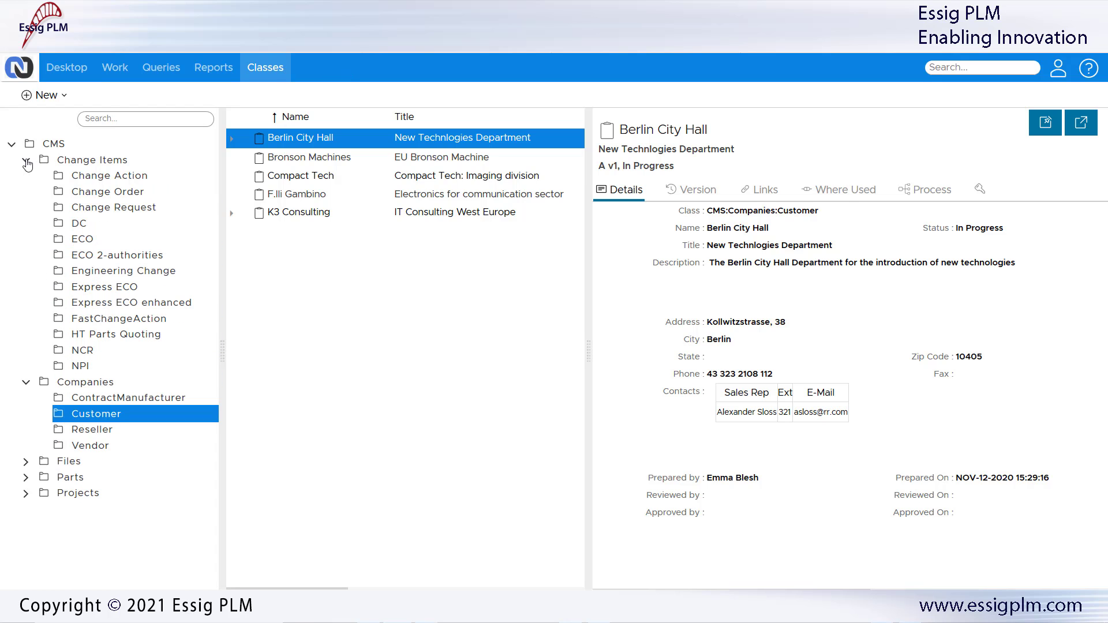
left_click(26, 161)
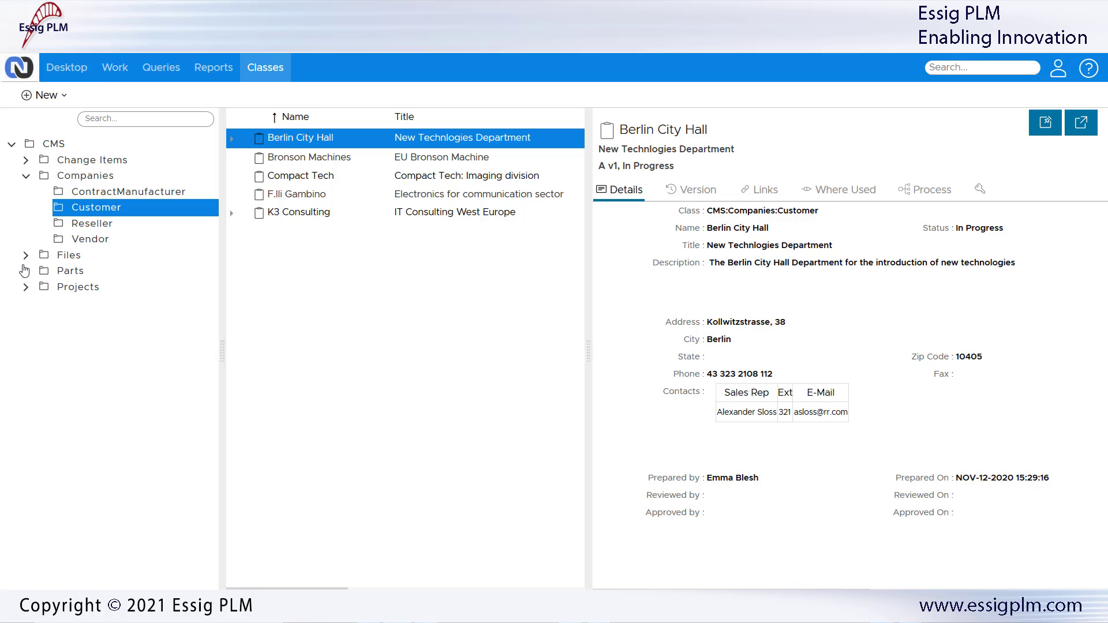
Step: Expand and collapse Projects, Forms and ActionItems to review their subclasses
left_click(26, 287)
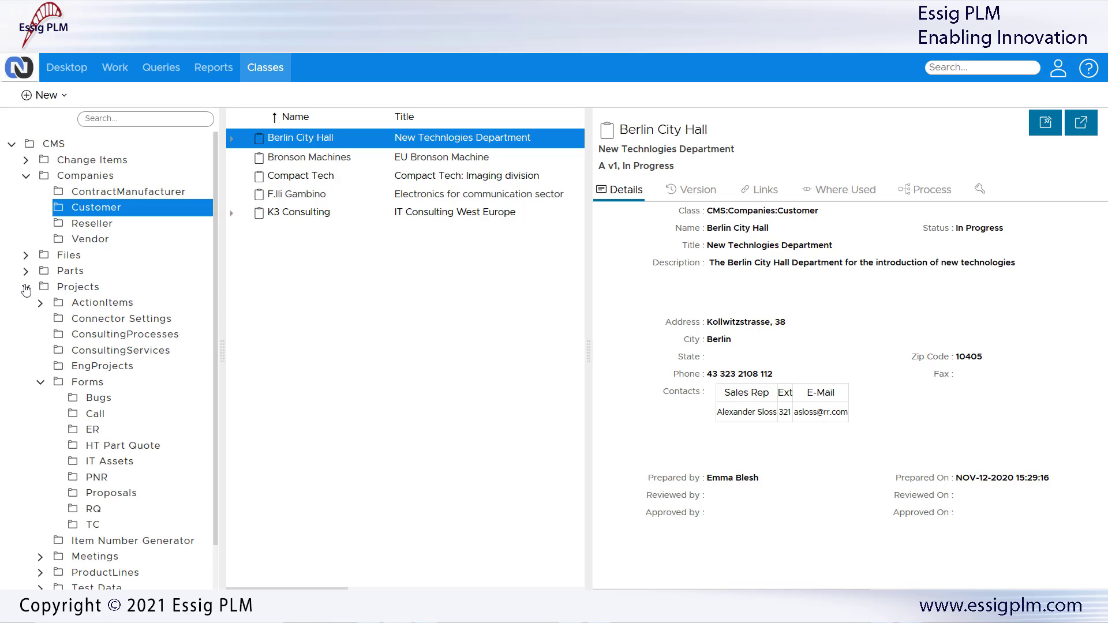
left_click(41, 382)
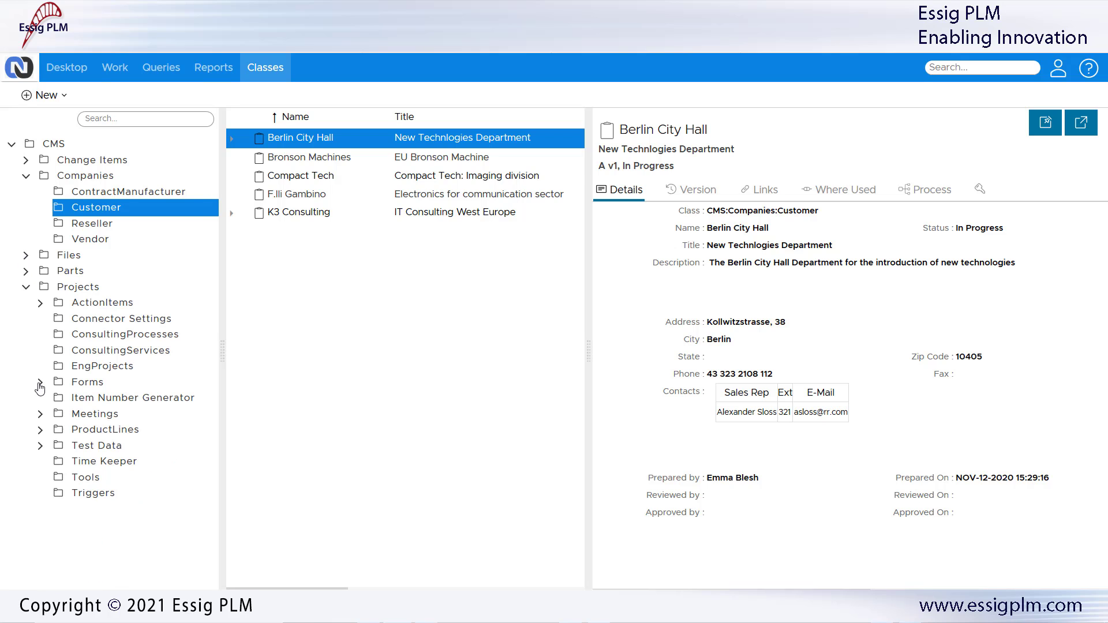
left_click(40, 304)
left_click(39, 304)
left_click(26, 287)
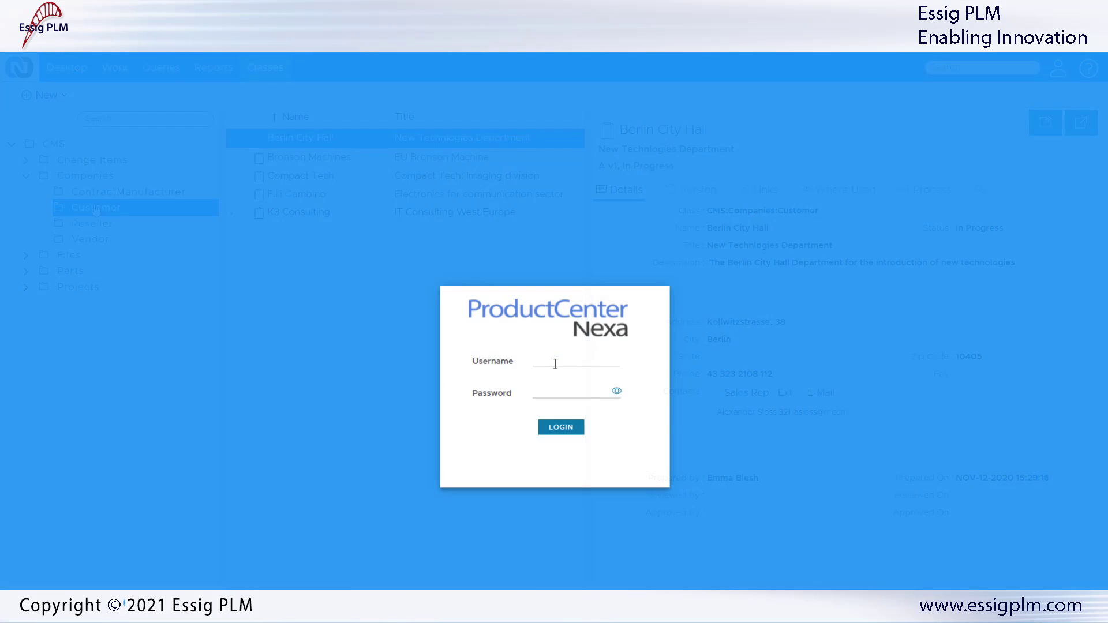
Step: Sign in again with the username and password, then go to Administration > Classes
left_click(554, 359)
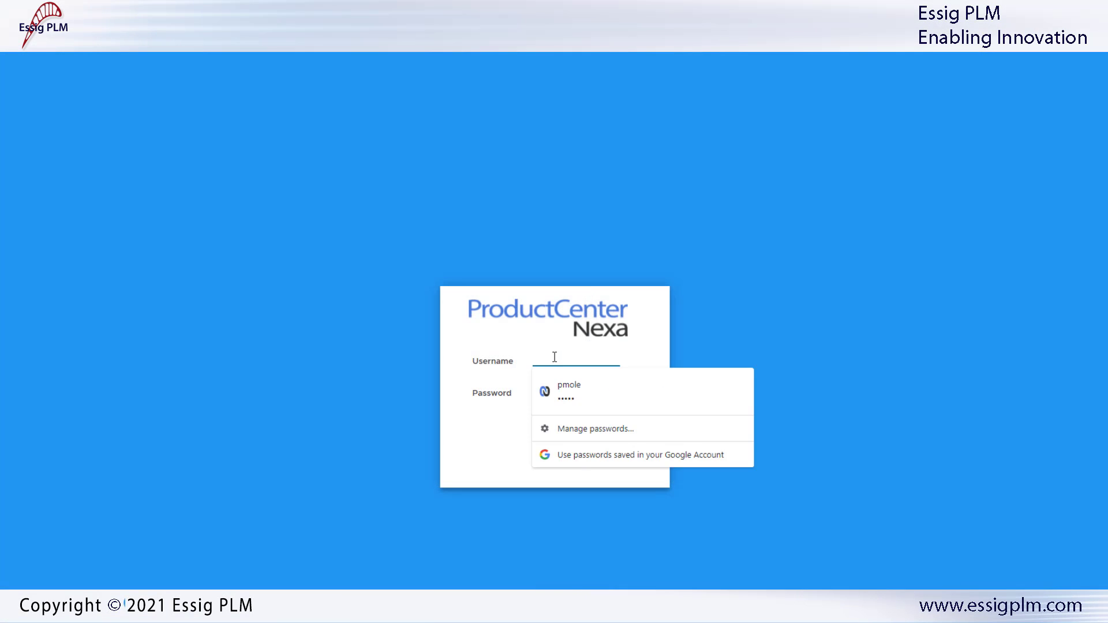
type("cms")
key("Tab")
type("••••")
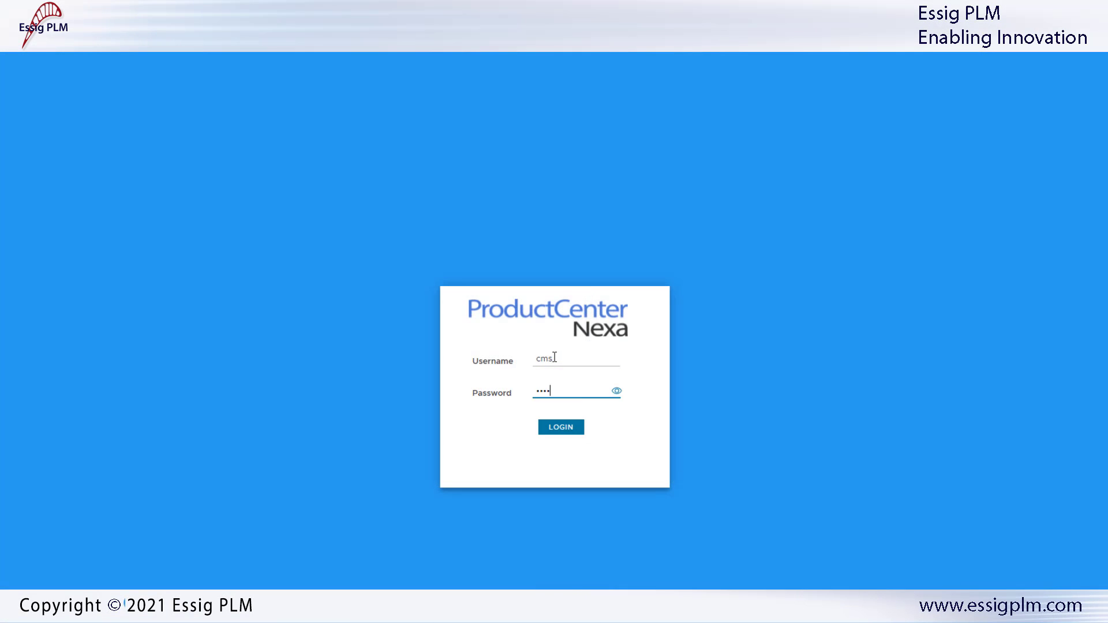
key("Return")
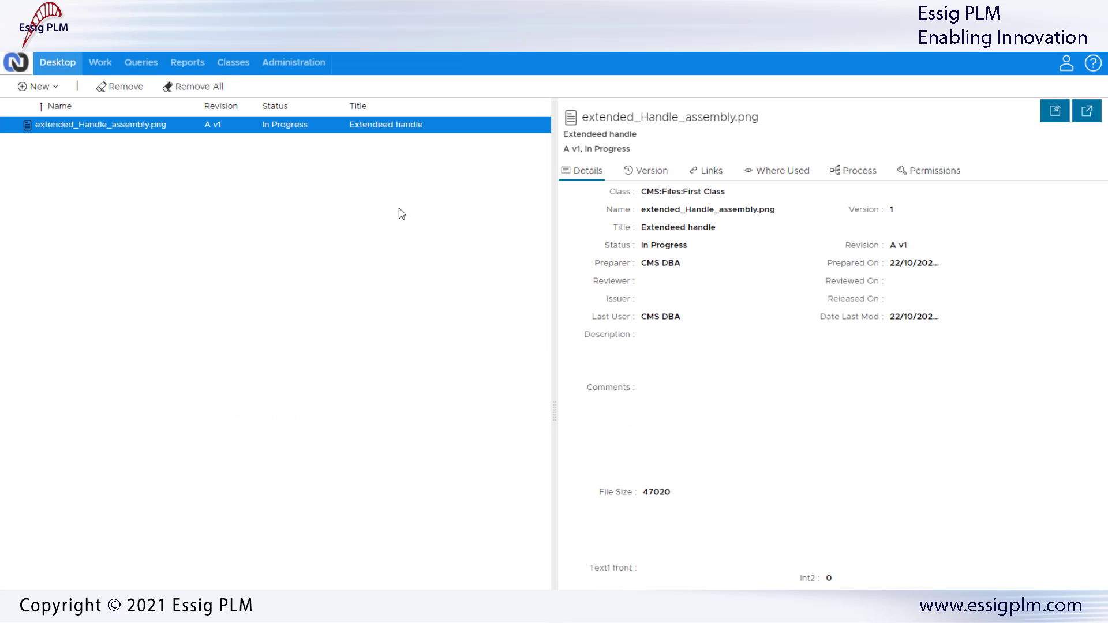
left_click(300, 70)
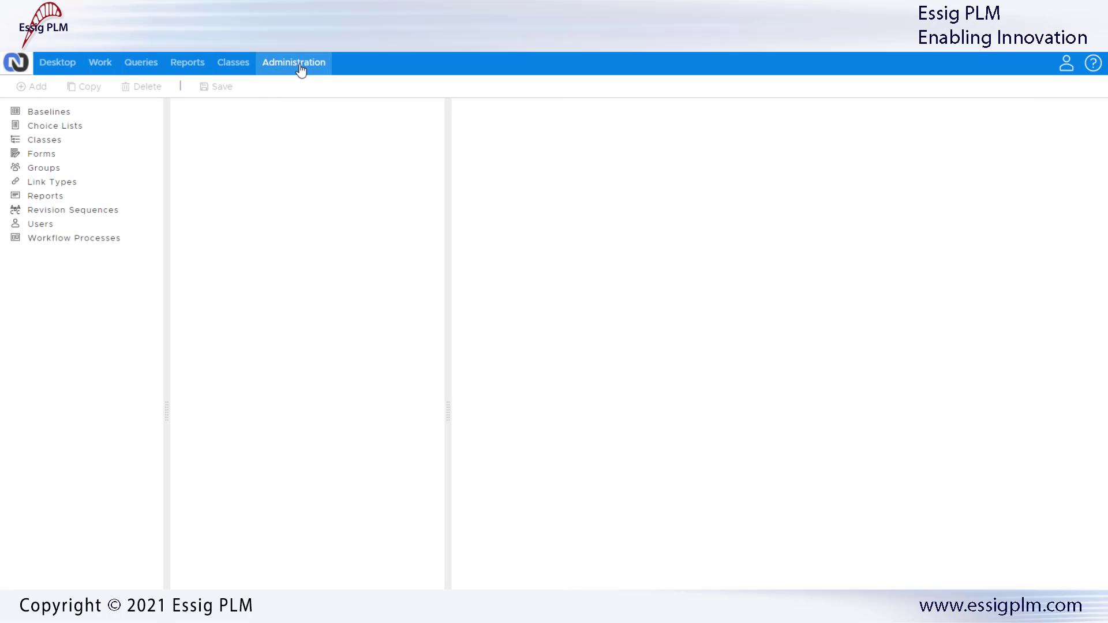
left_click(46, 141)
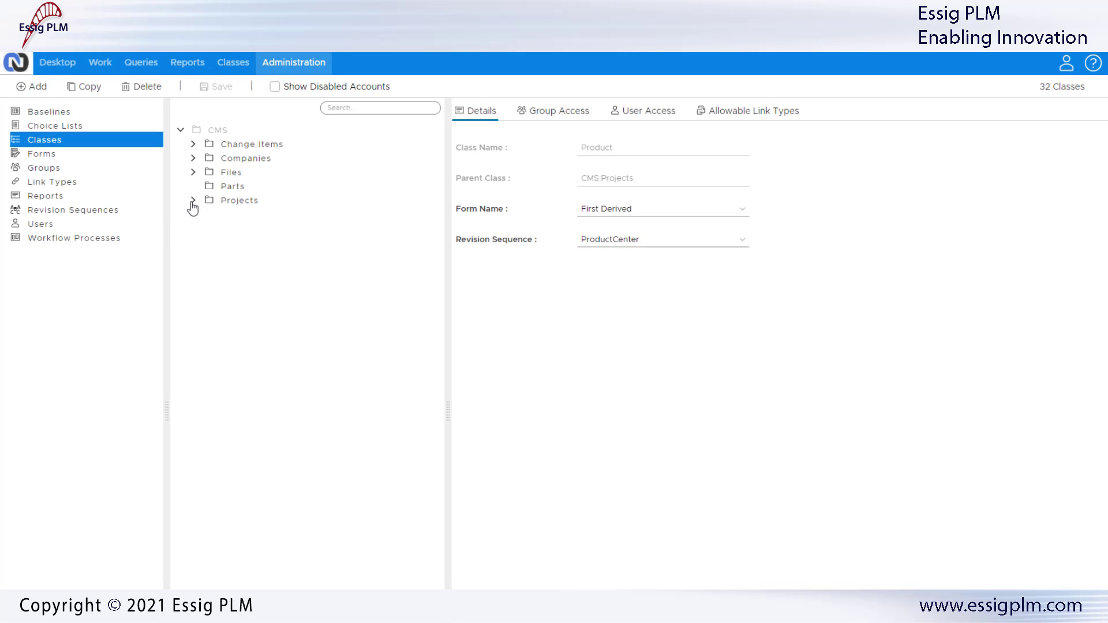
Step: Show the Companies class settings and check its Add/Copy/Delete/Save actions without choosing one
left_click(222, 163)
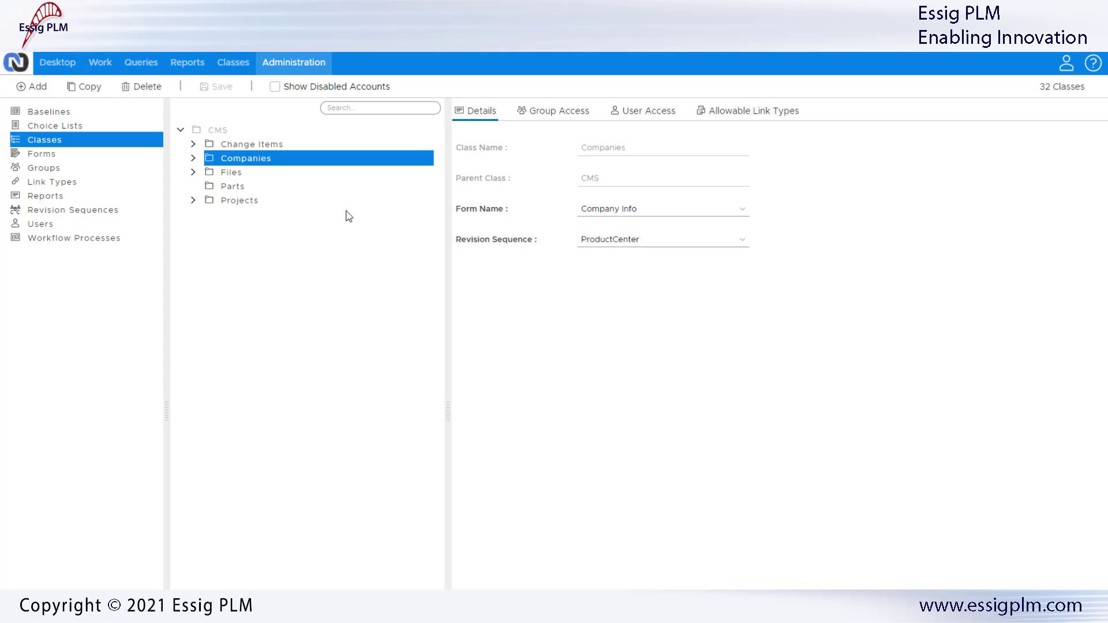
right_click(253, 161)
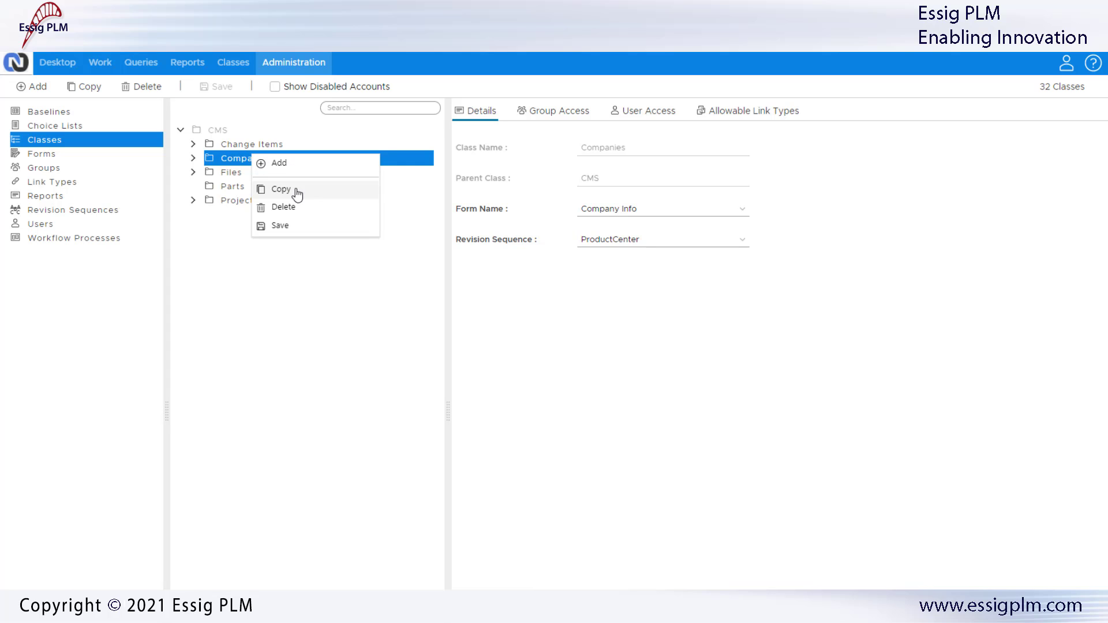
left_click(312, 266)
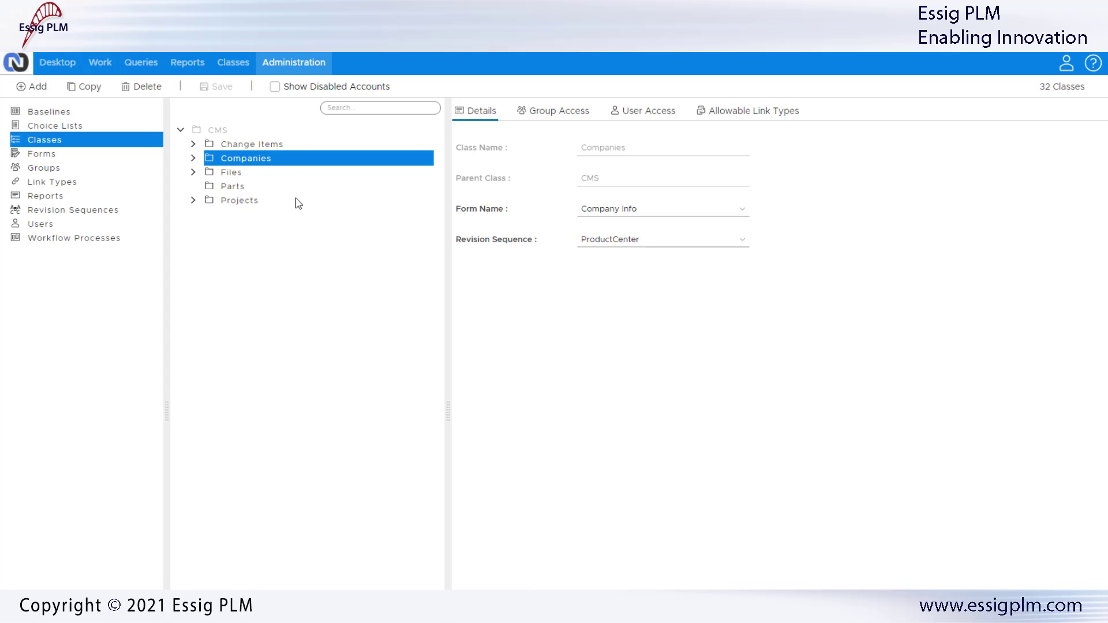
Step: Add a new class named 'Partner' under Companies
right_click(286, 157)
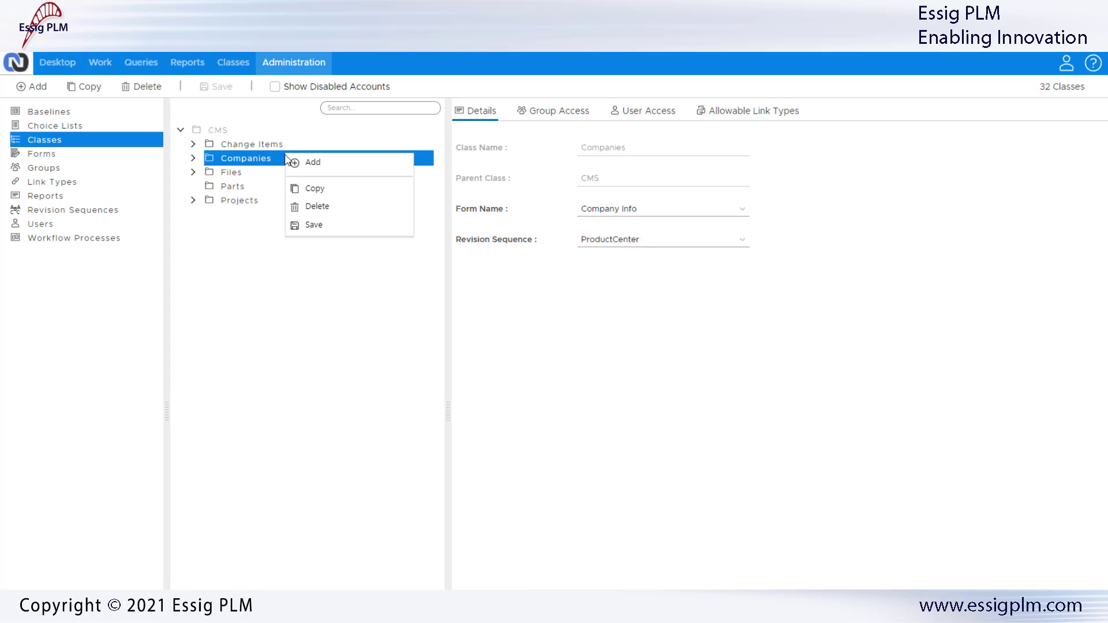
left_click(354, 167)
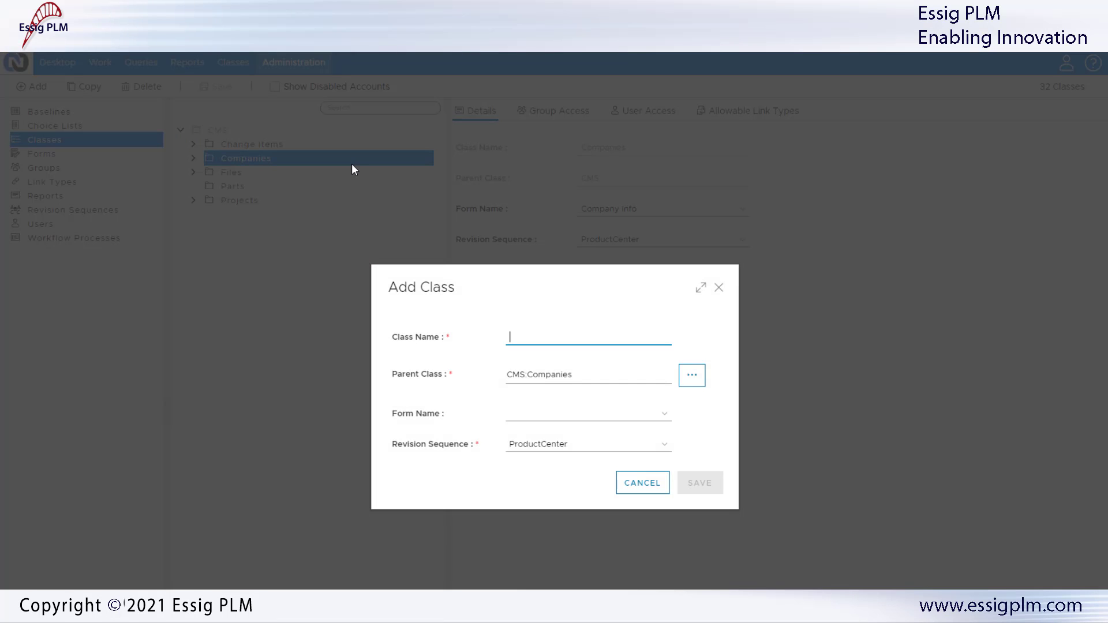
type("Par")
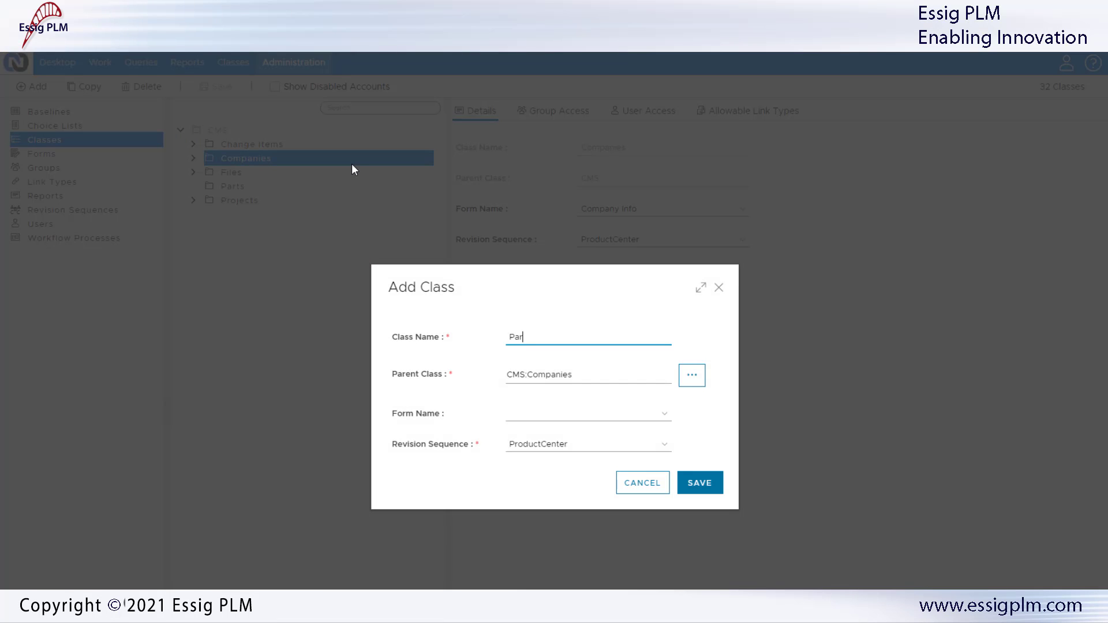
type("tner")
Step: Browse the parent-class hierarchy, expanding Companies and Files, then cancel without changes
left_click(693, 377)
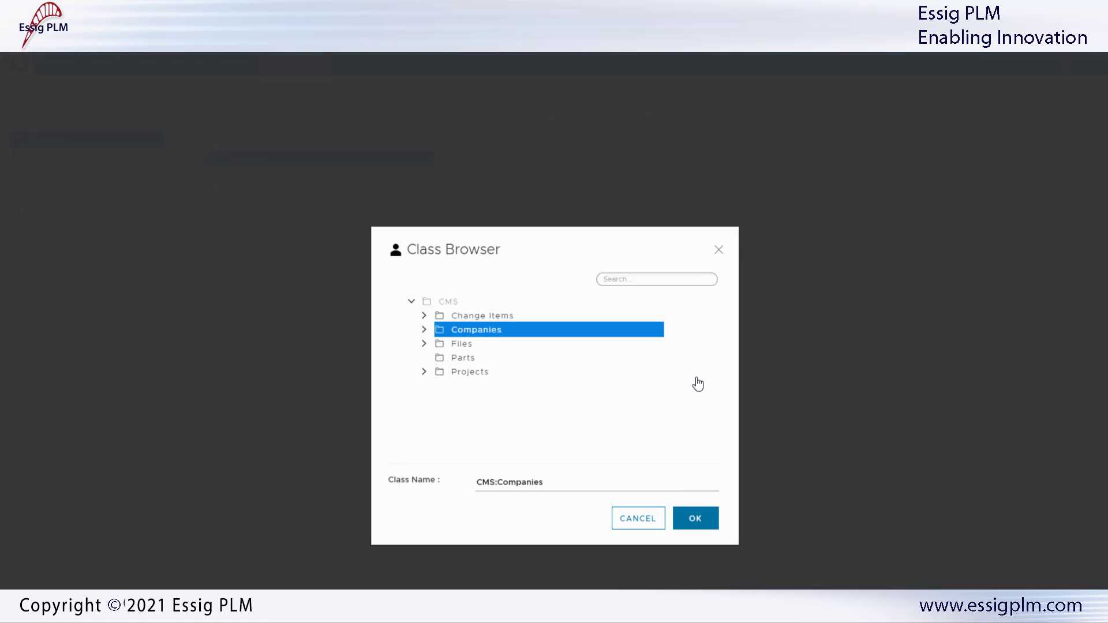
left_click(424, 331)
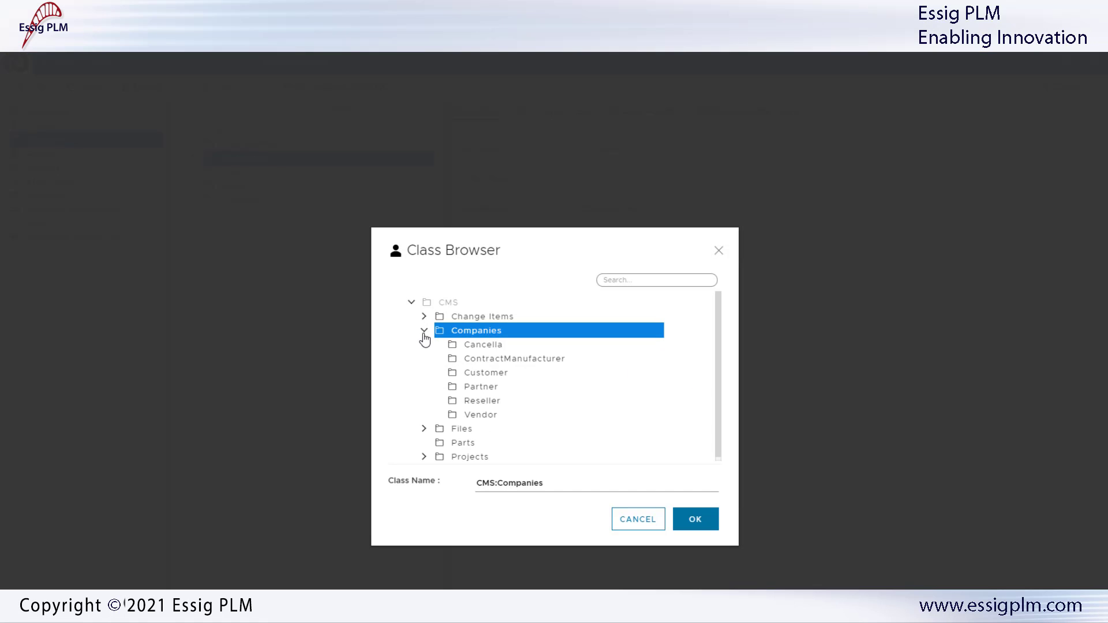
left_click(423, 430)
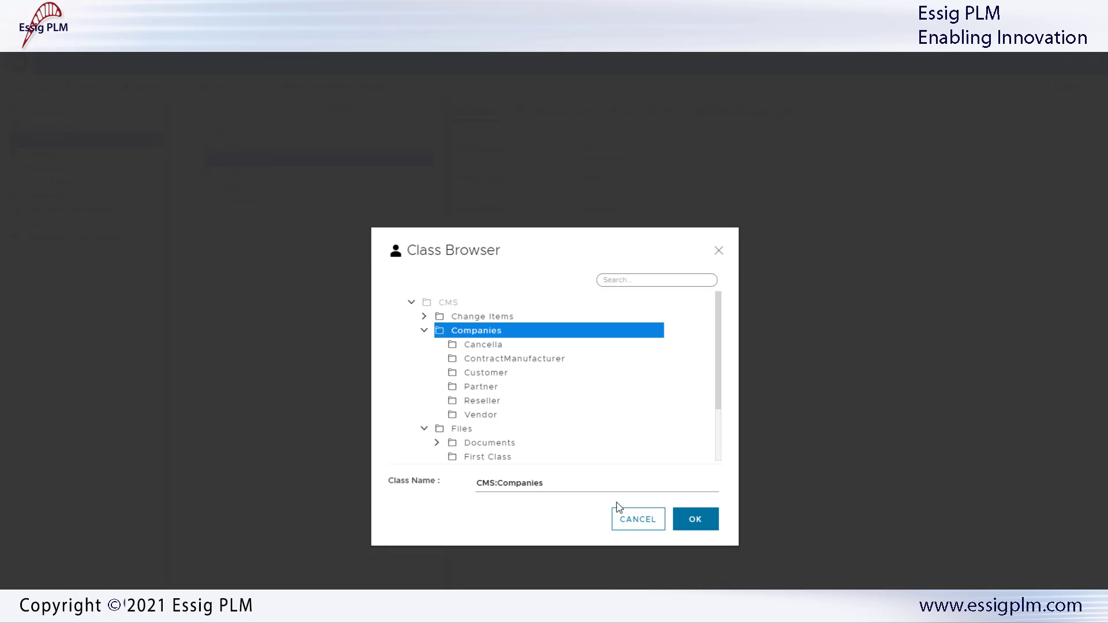
left_click(638, 519)
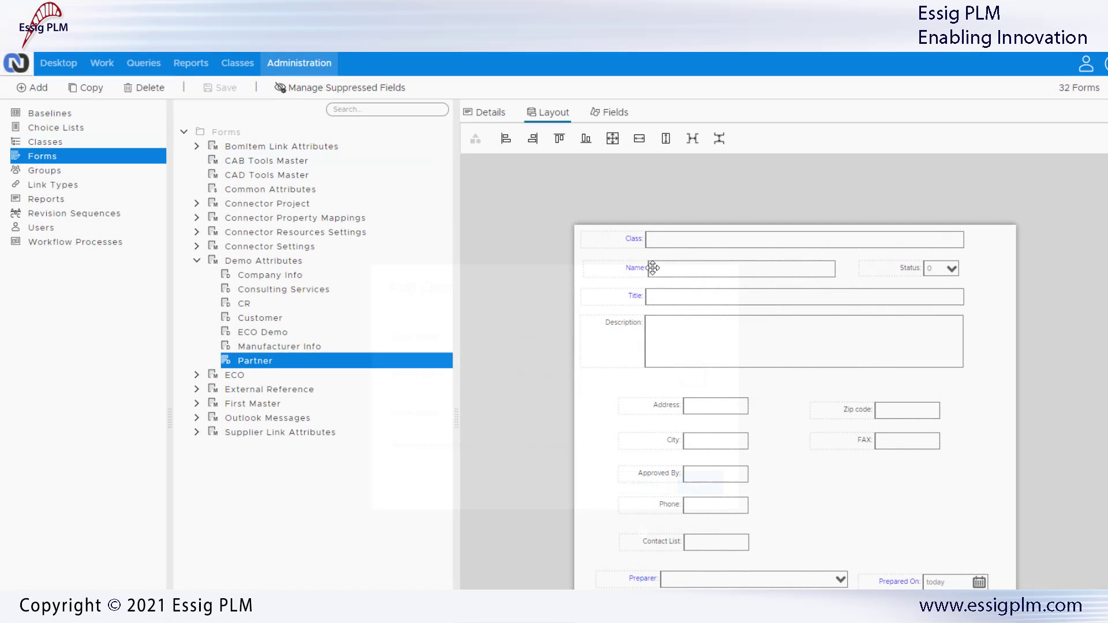
Step: Inspect the Partner form's Name, Description and Contact List fields
left_click(652, 267)
left_click(654, 336)
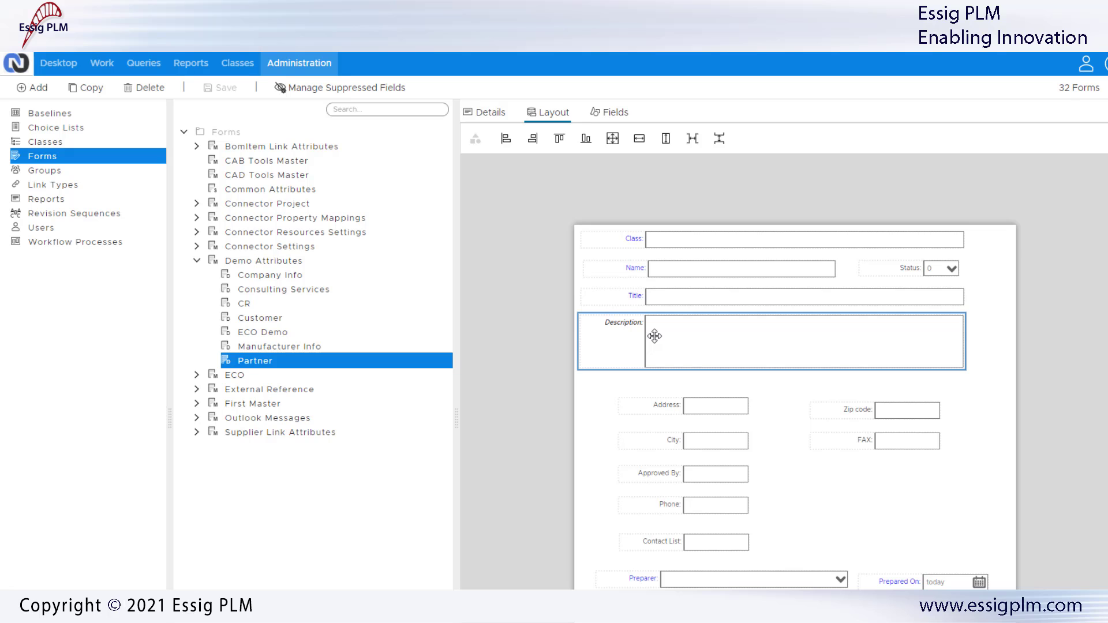
left_click(654, 537)
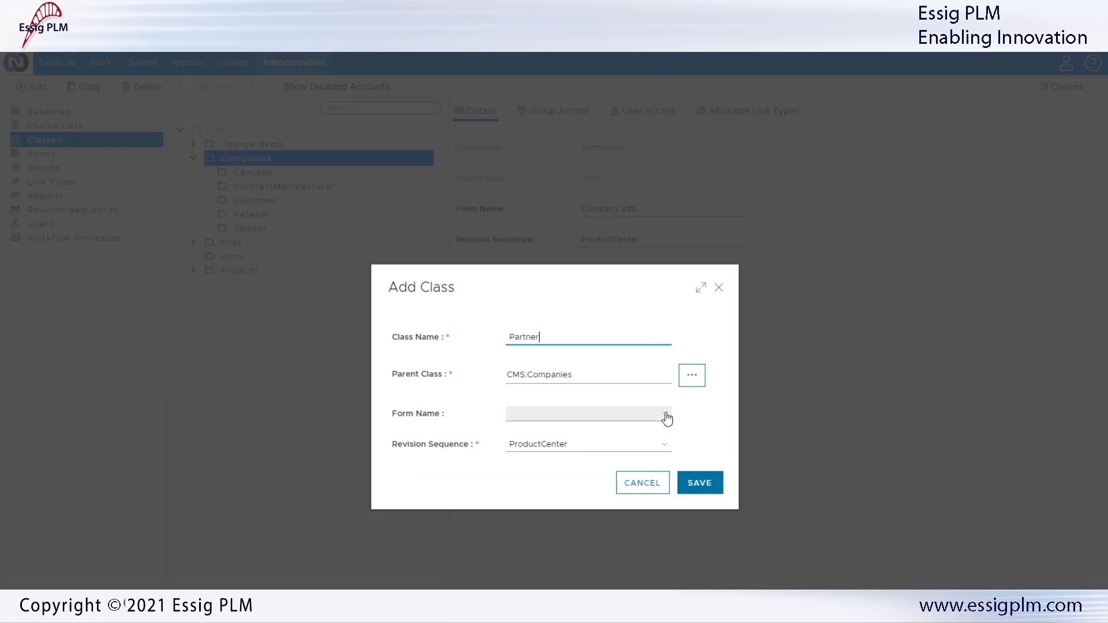
Step: Choose Partner as the form for the new Partner class
left_click(664, 416)
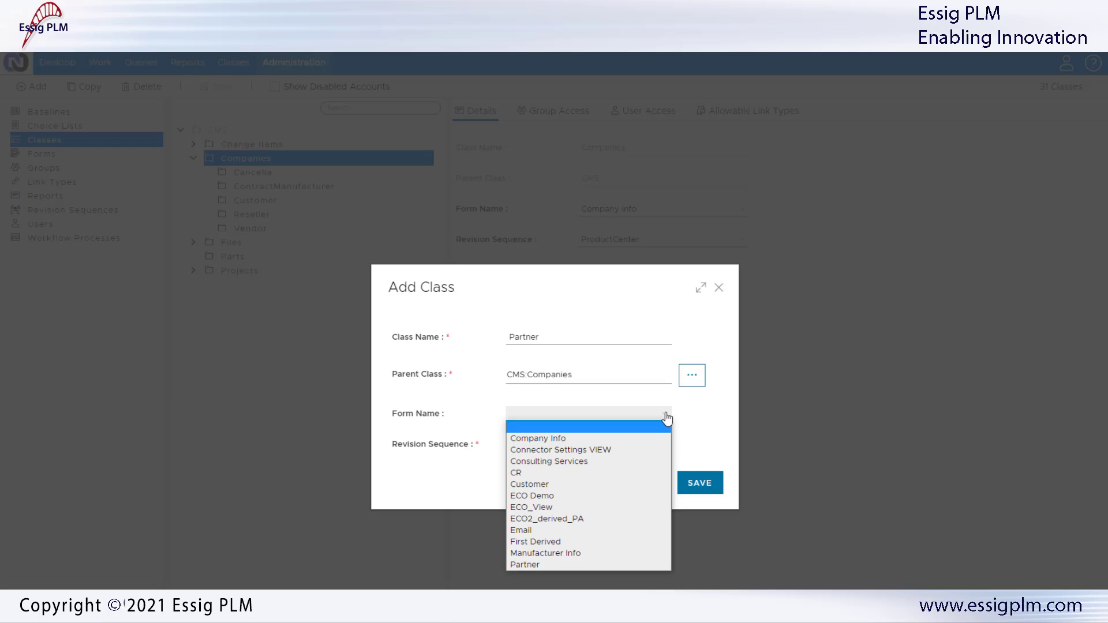
left_click(597, 564)
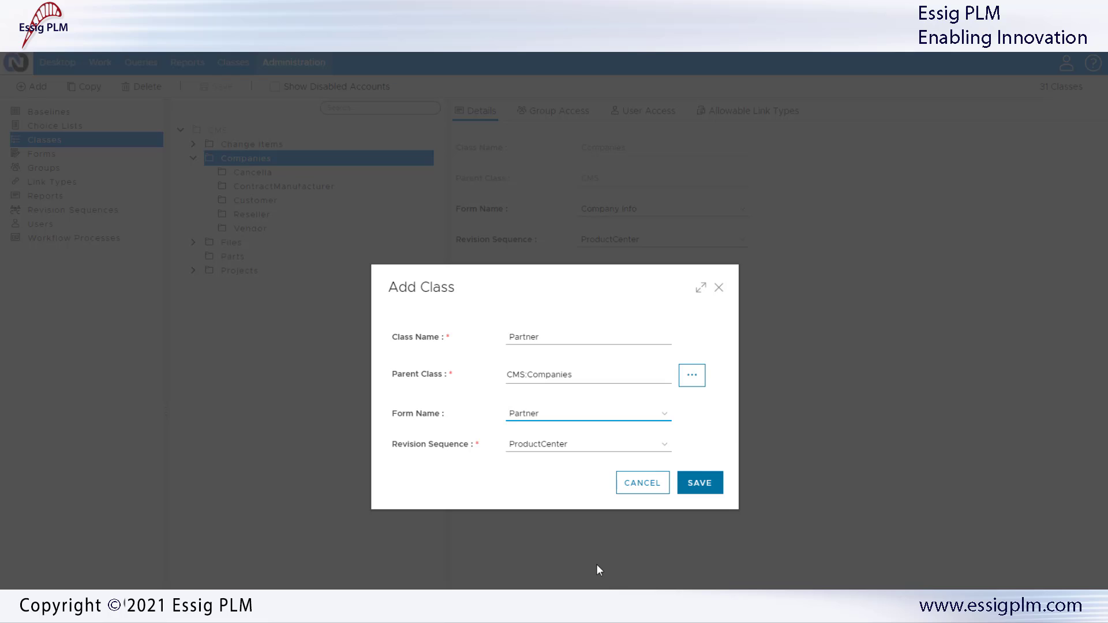
left_click(595, 569)
Step: Save the Partner class, review its group and user permissions, and enable Notify for MCAD
left_click(697, 488)
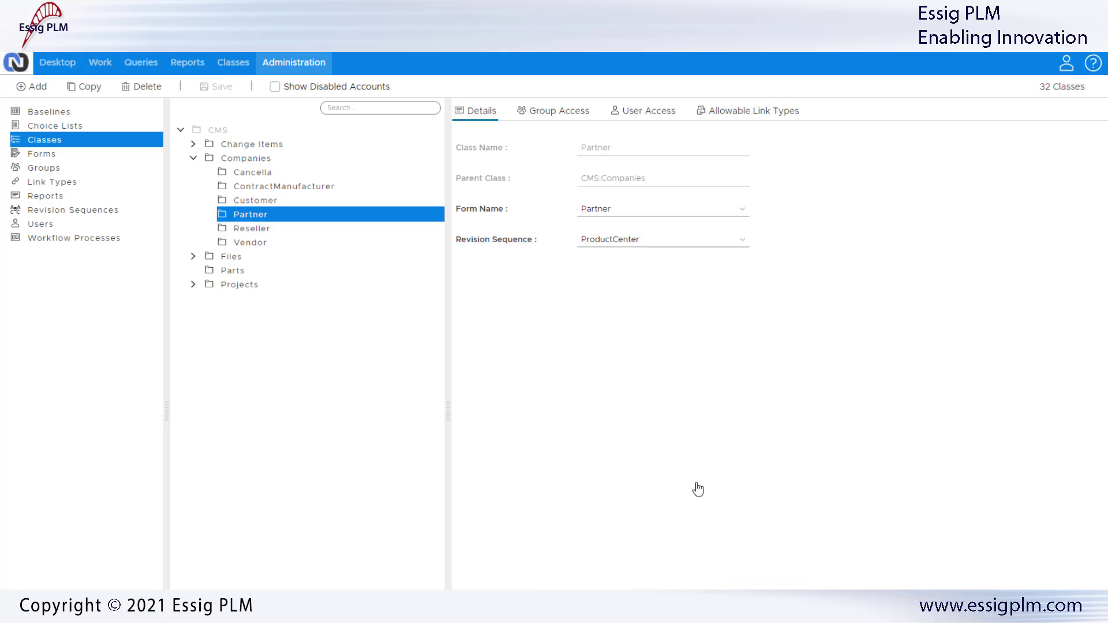
left_click(551, 120)
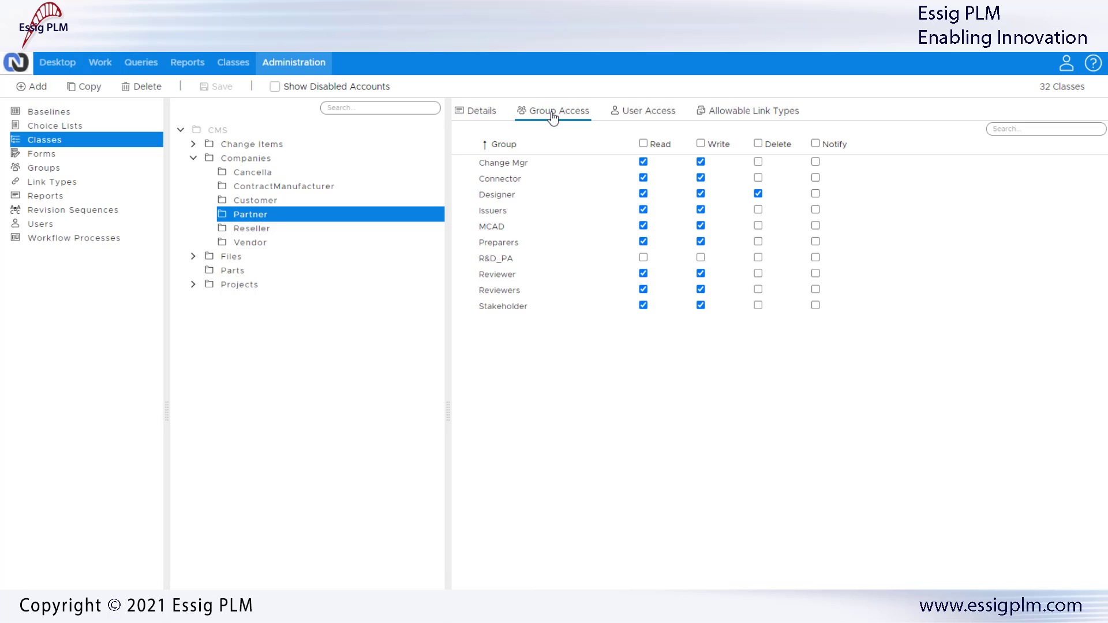
left_click(644, 116)
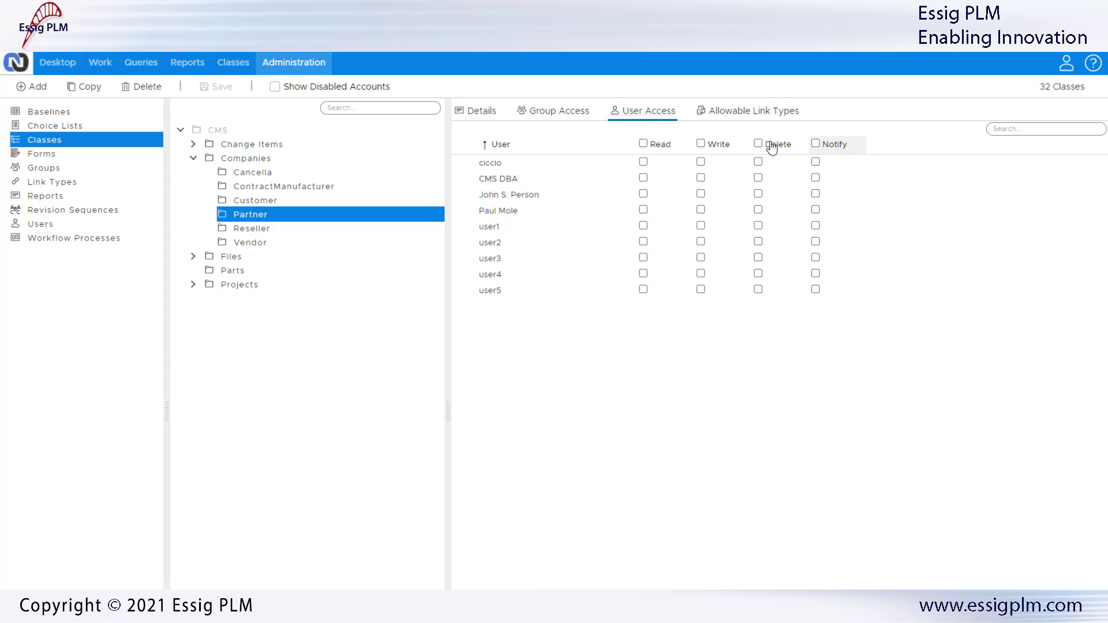
left_click(545, 114)
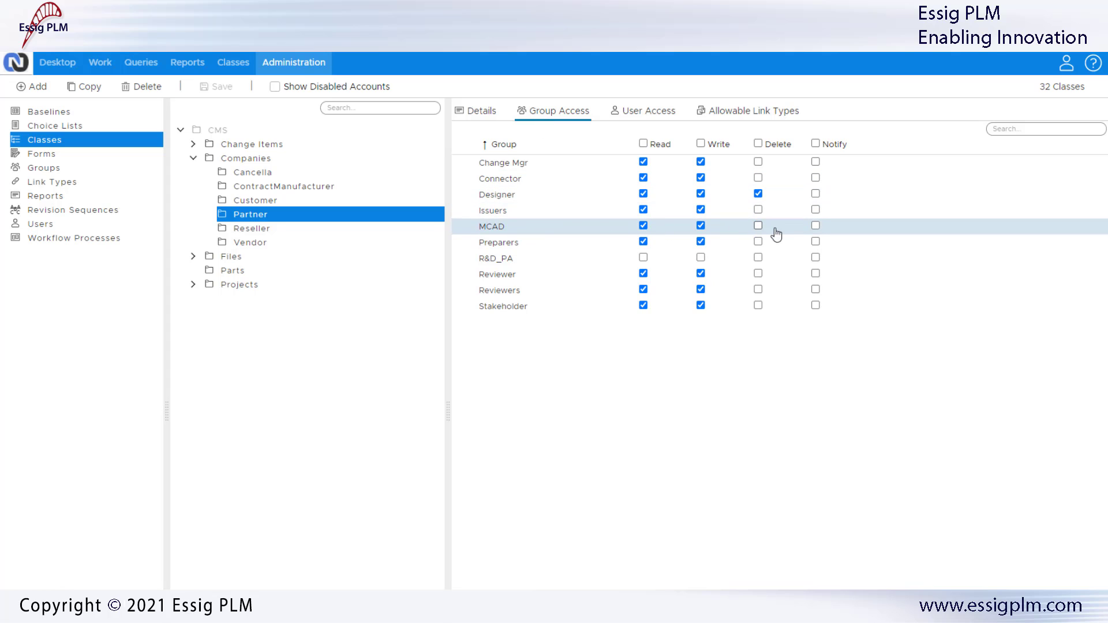
left_click(815, 225)
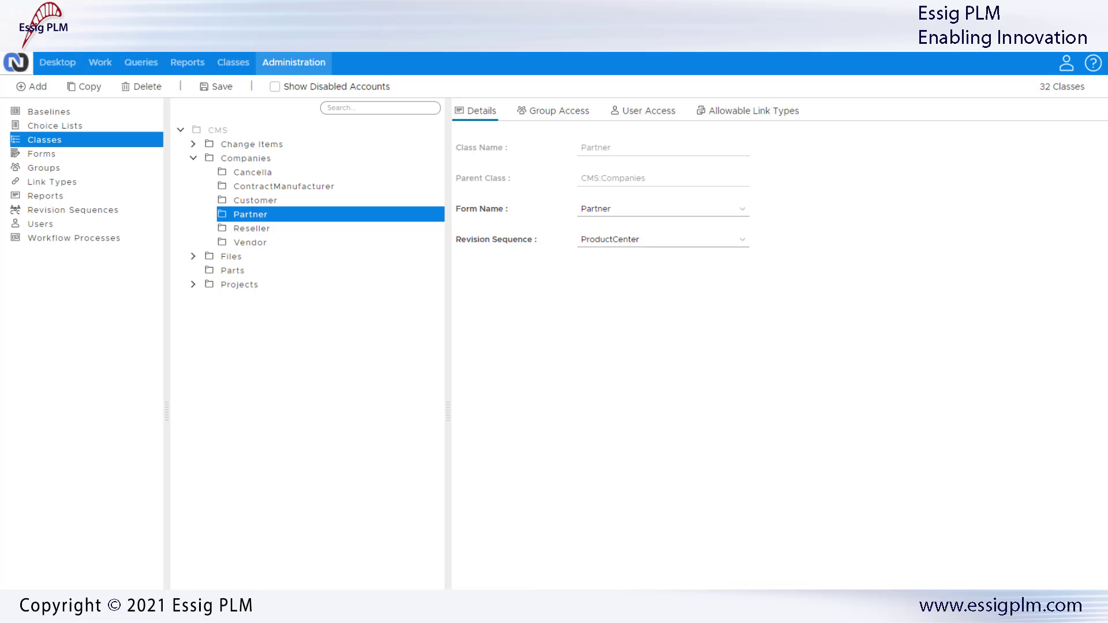
Step: Display the Allowable Link Types for the Partner class
left_click(757, 114)
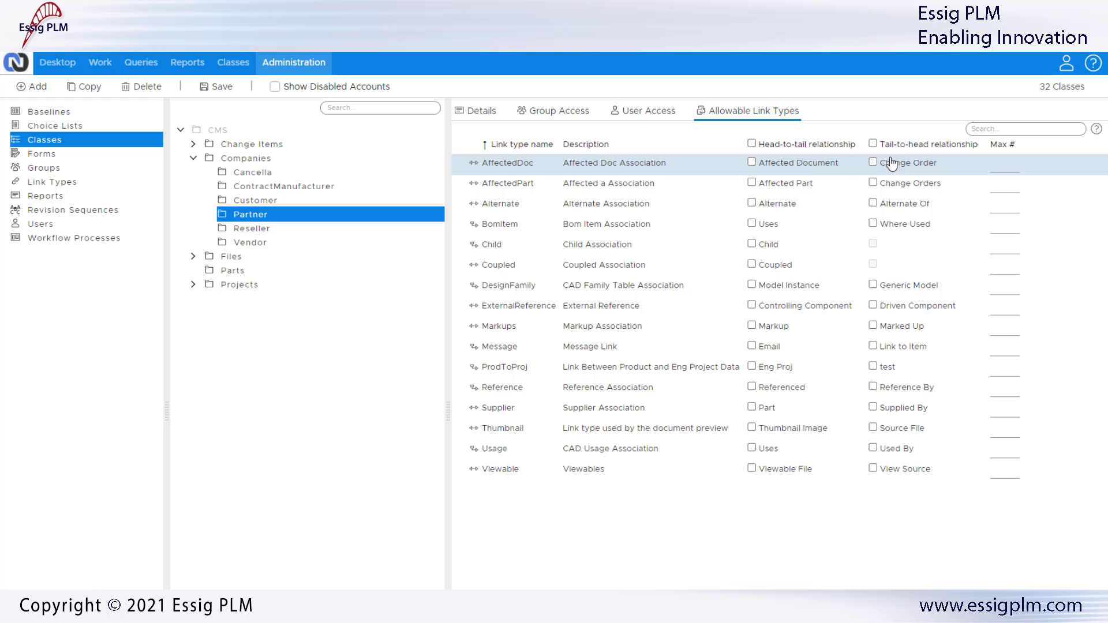
Step: Allow the ProdToProj Eng Proj link with Max # 0 and save the Partner class
left_click(752, 367)
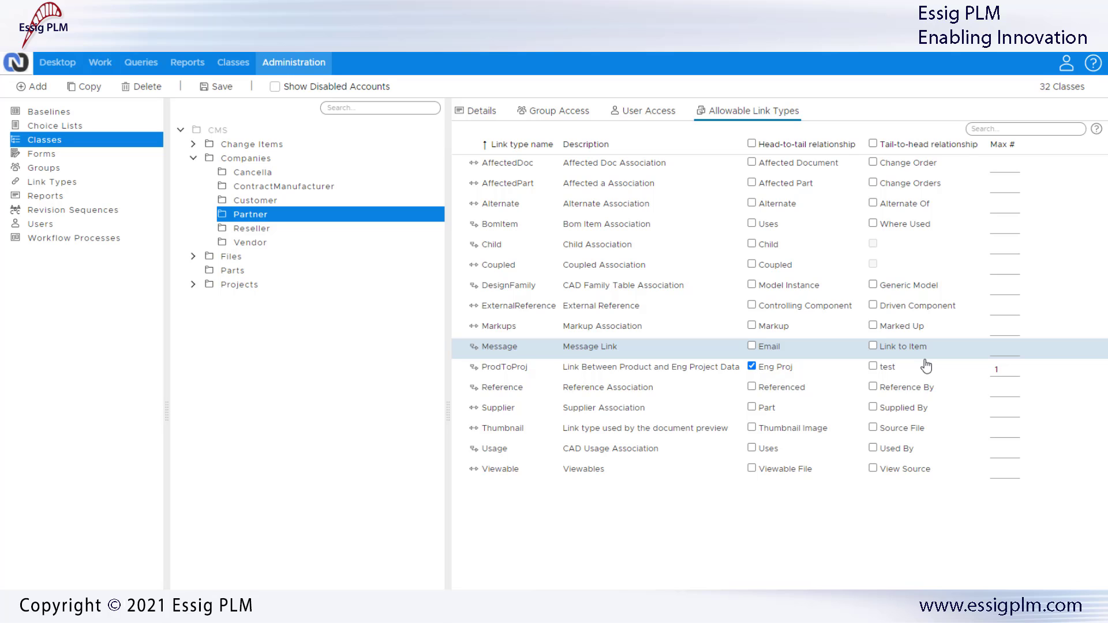
left_click(1009, 368)
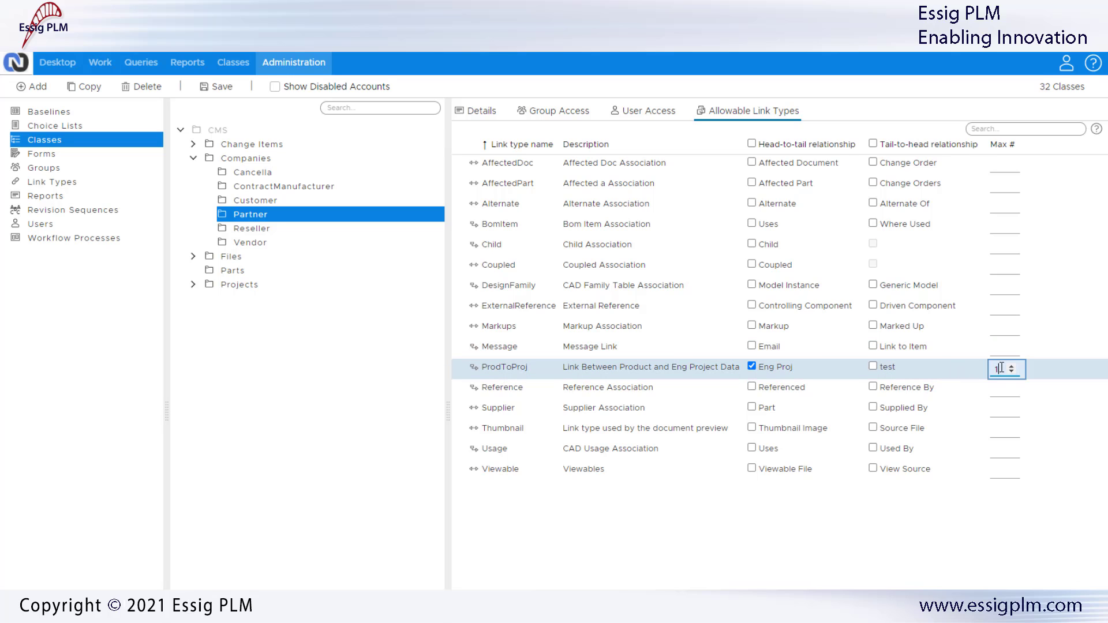
left_click(1011, 372)
left_click(221, 92)
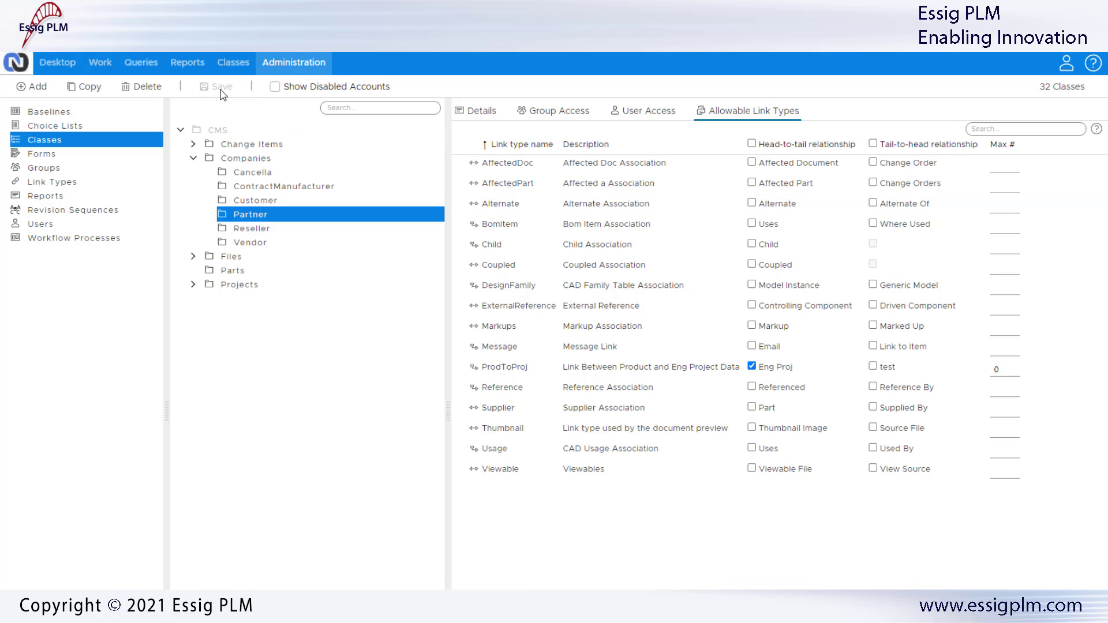
left_click(486, 113)
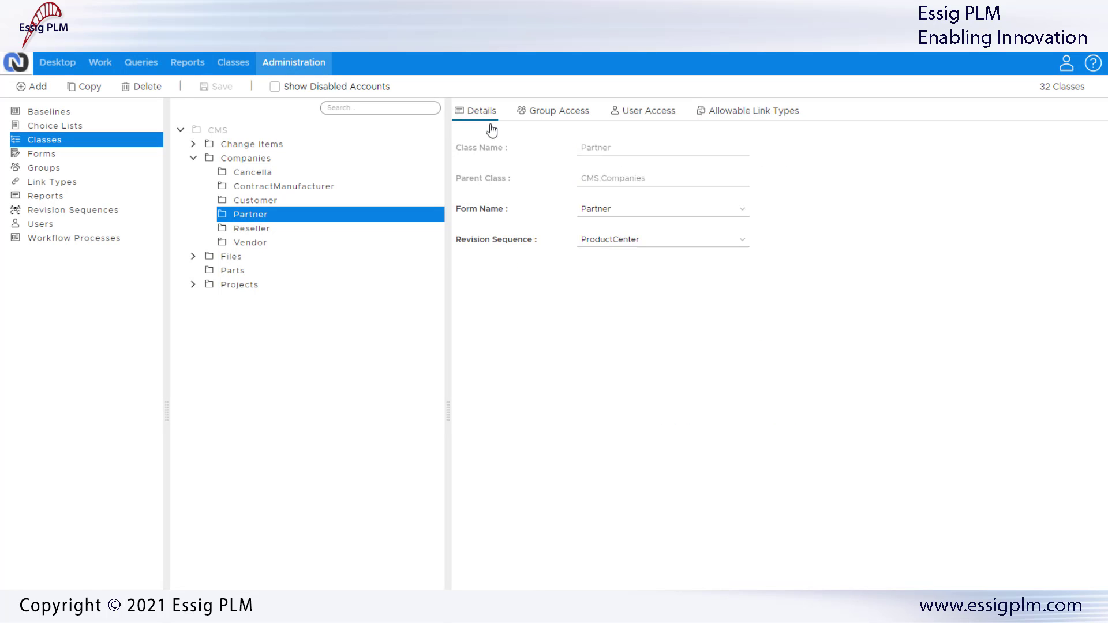
left_click(641, 211)
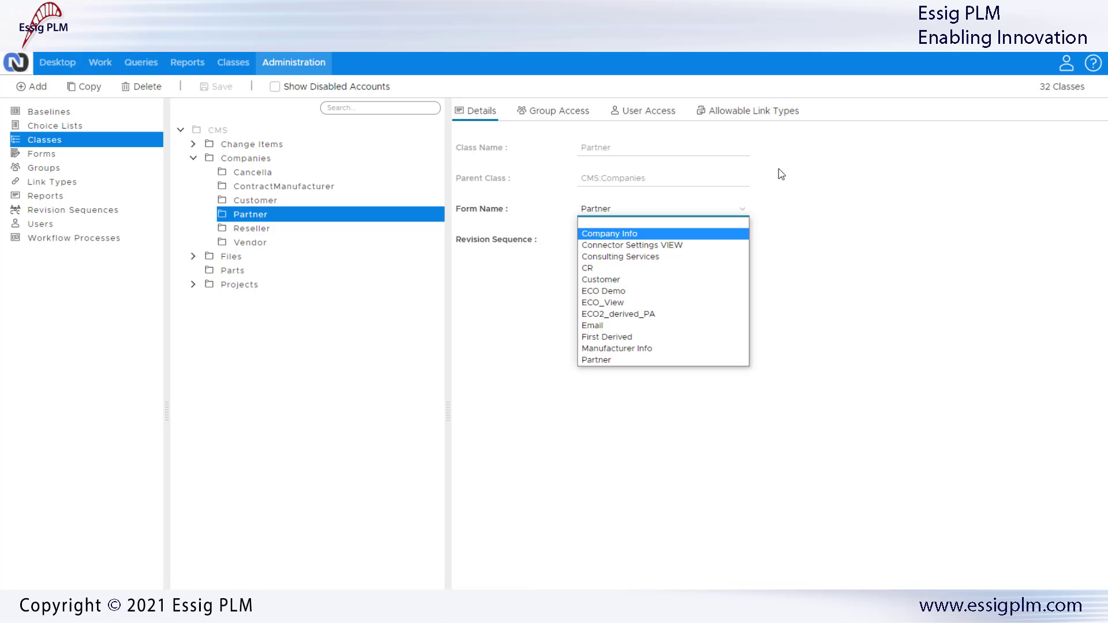
left_click(828, 259)
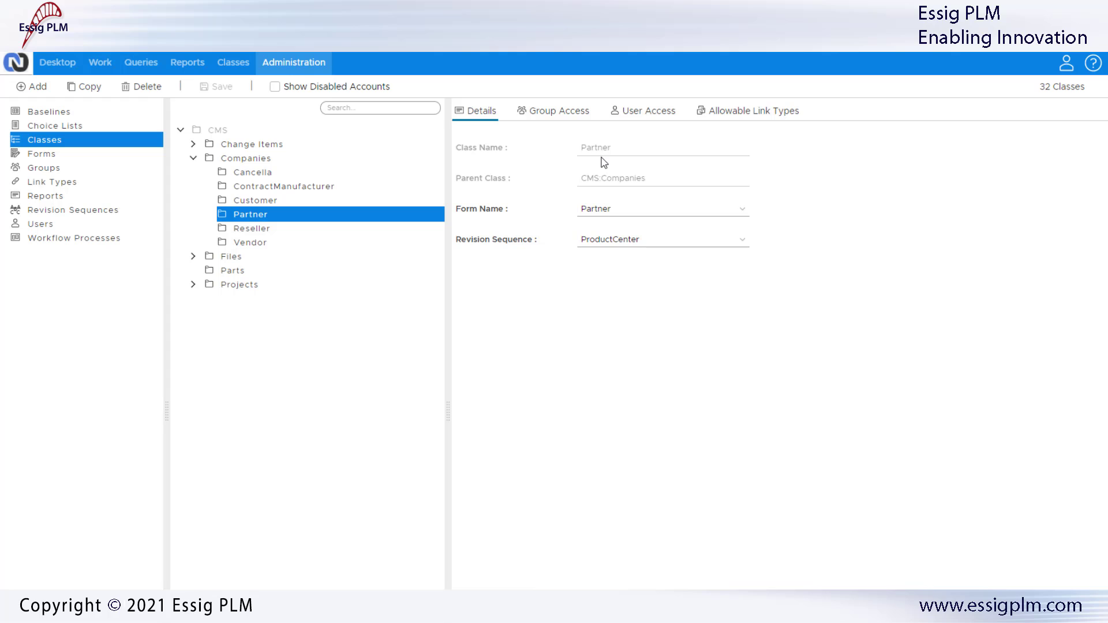
Step: Bring up the Partner class's actions menu and dismiss it without choosing anything
right_click(264, 219)
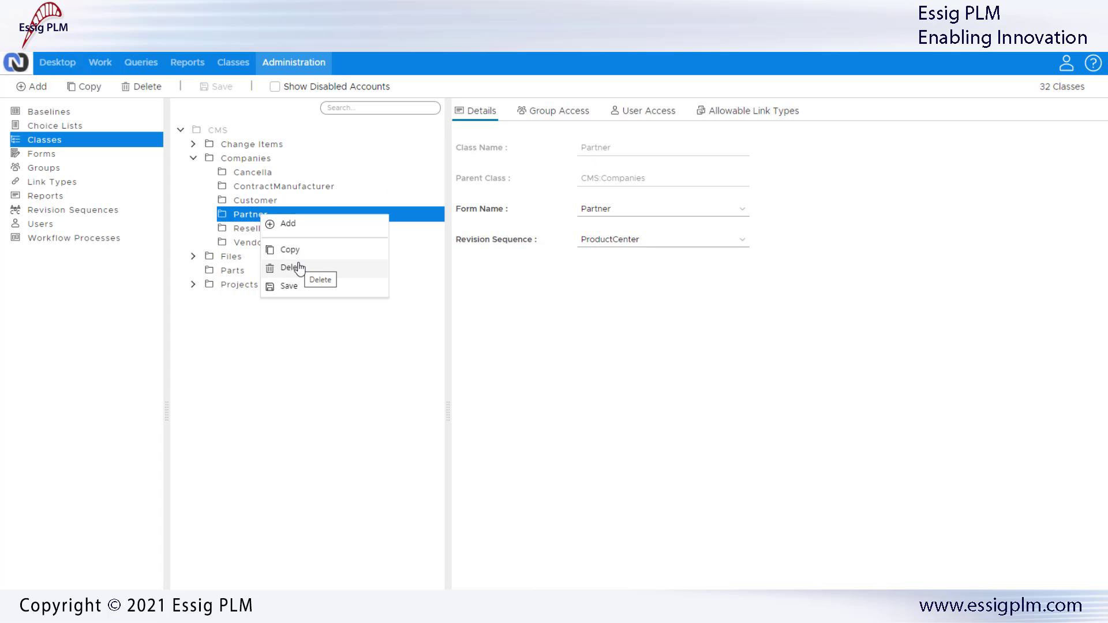
left_click(328, 361)
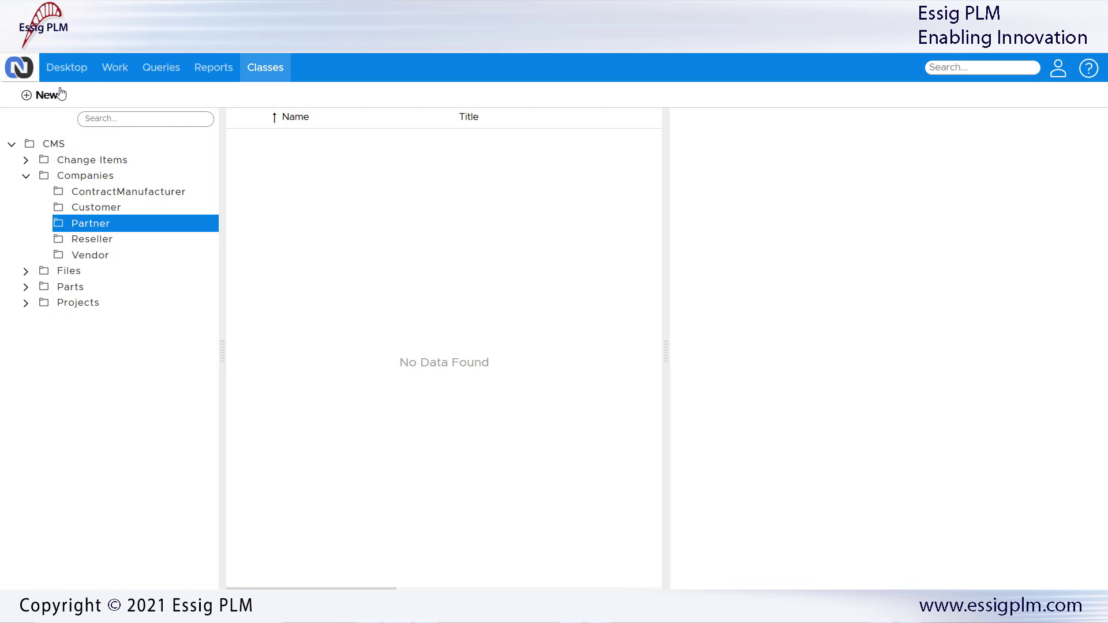
Step: Start a new item in the CMS:Companies:Partner class
left_click(49, 96)
left_click(52, 128)
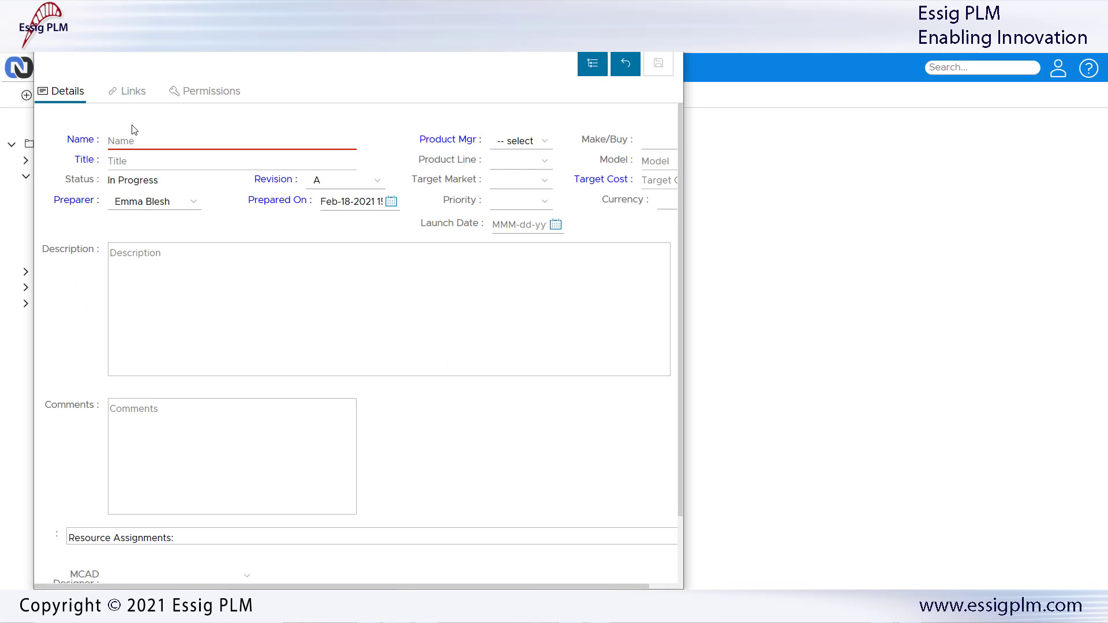
left_click(591, 64)
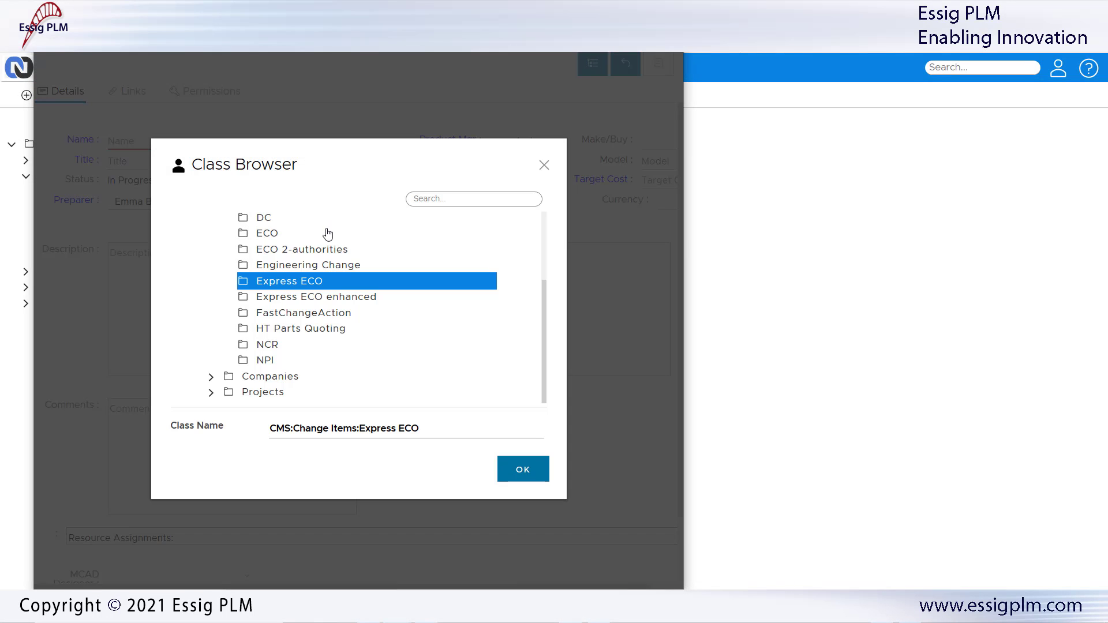
left_click(212, 372)
scroll(247, 374, "down", 2)
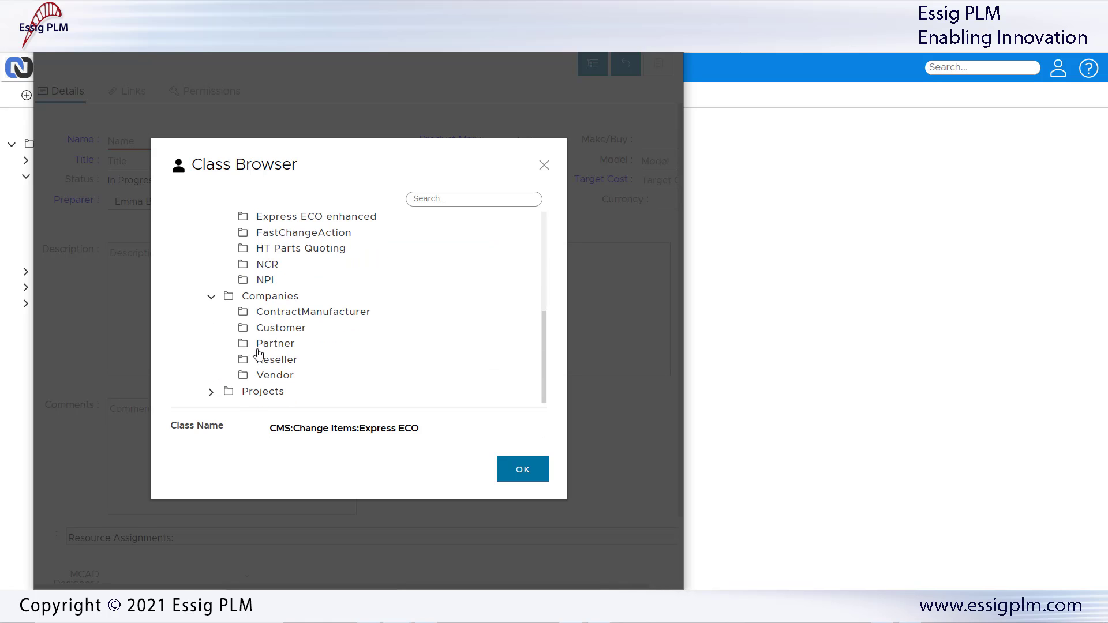
left_click(257, 348)
left_click(508, 476)
Step: Enter name 'Service Zen', title 'Service Provider Canada', and description 'Partner for services provided in Canada'
type("Service Zen")
key("Tab")
type("Service Provider Canada")
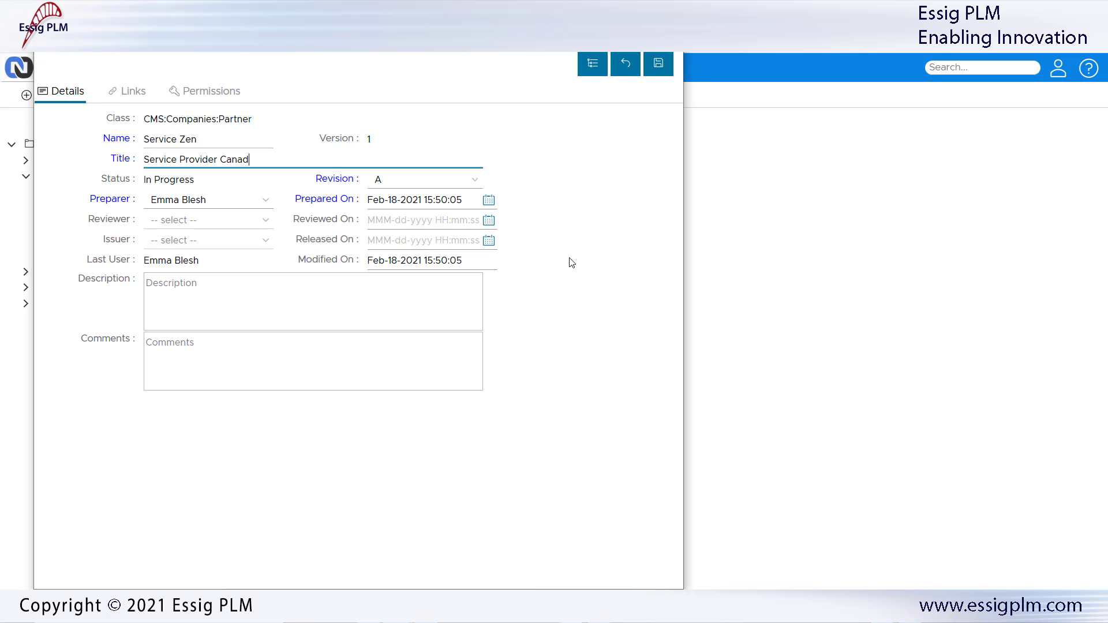
key("Tab")
type("Partner for services provided in Canada")
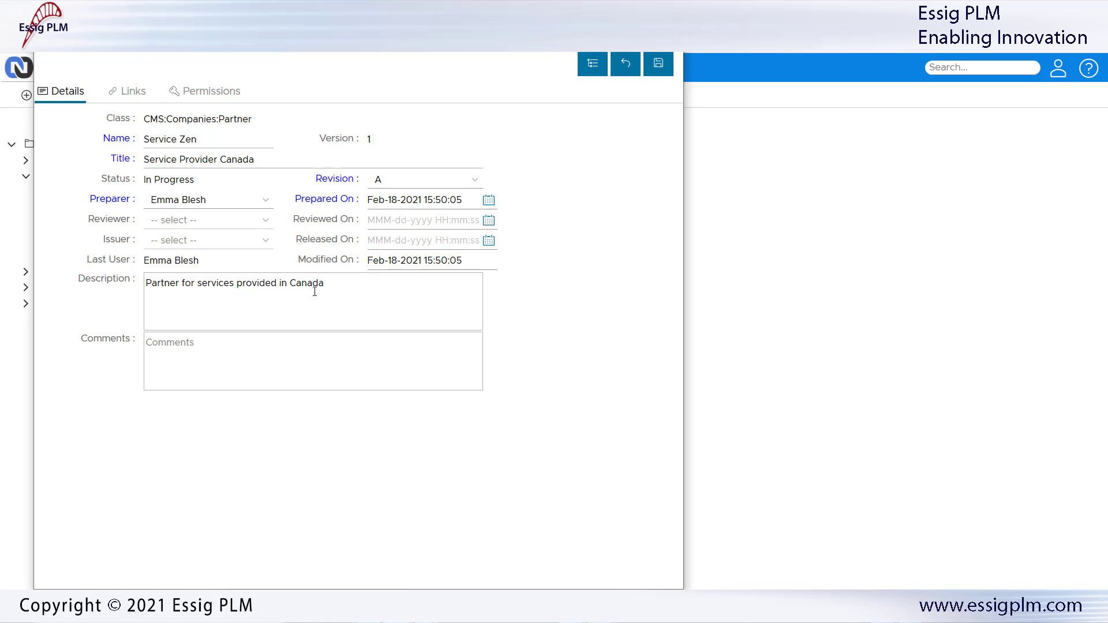
Step: Review the Eng Project link category, then save the new Service Zen item
left_click(135, 96)
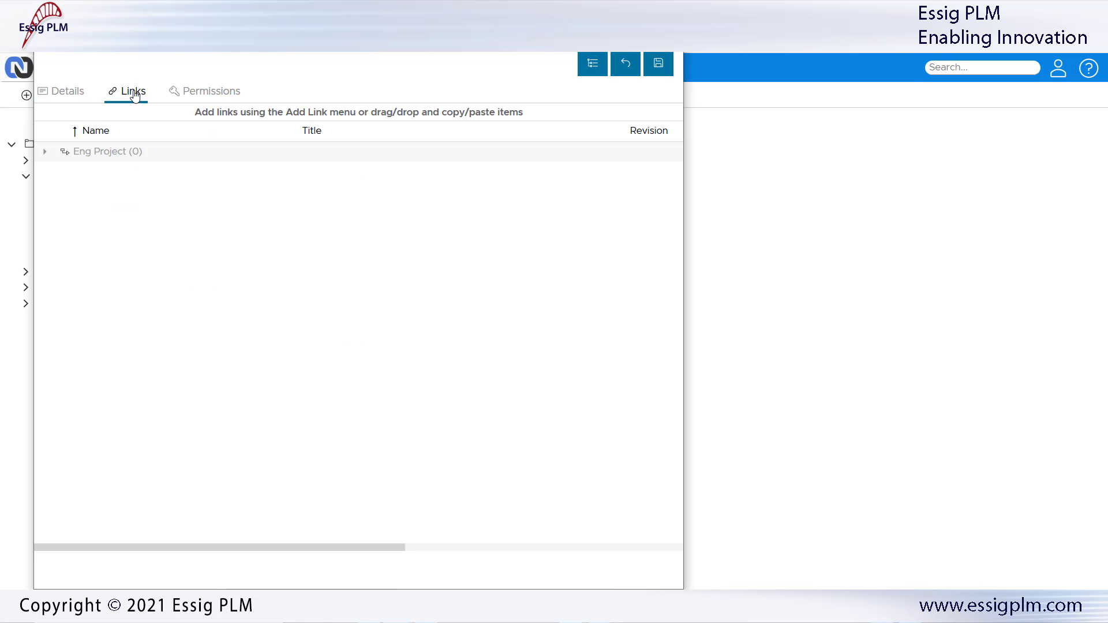
left_click(45, 153)
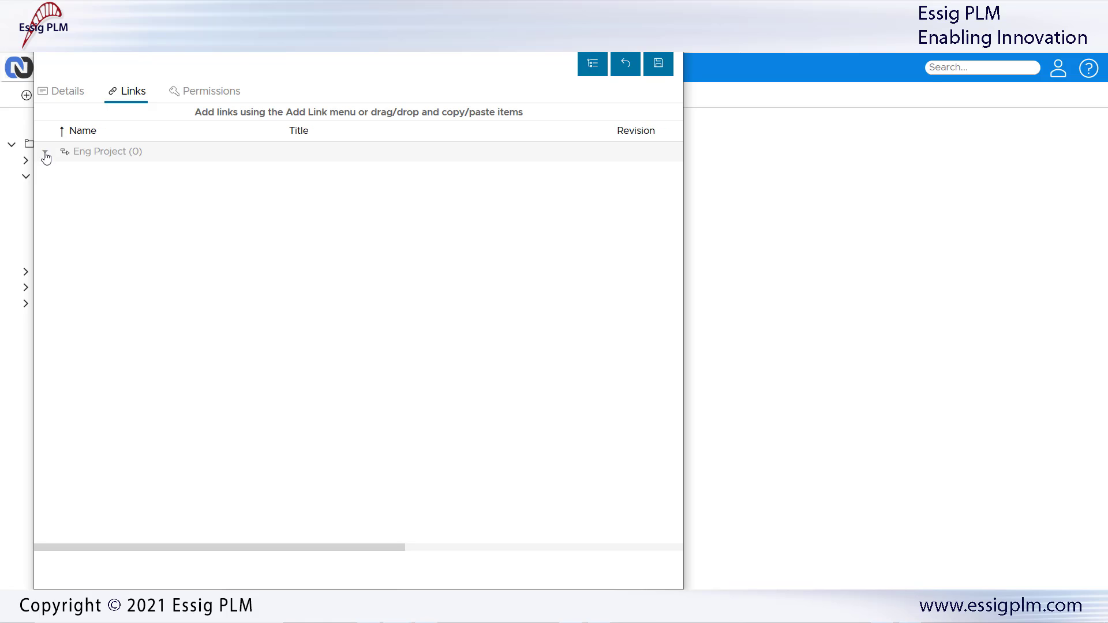
left_click(67, 91)
left_click(658, 64)
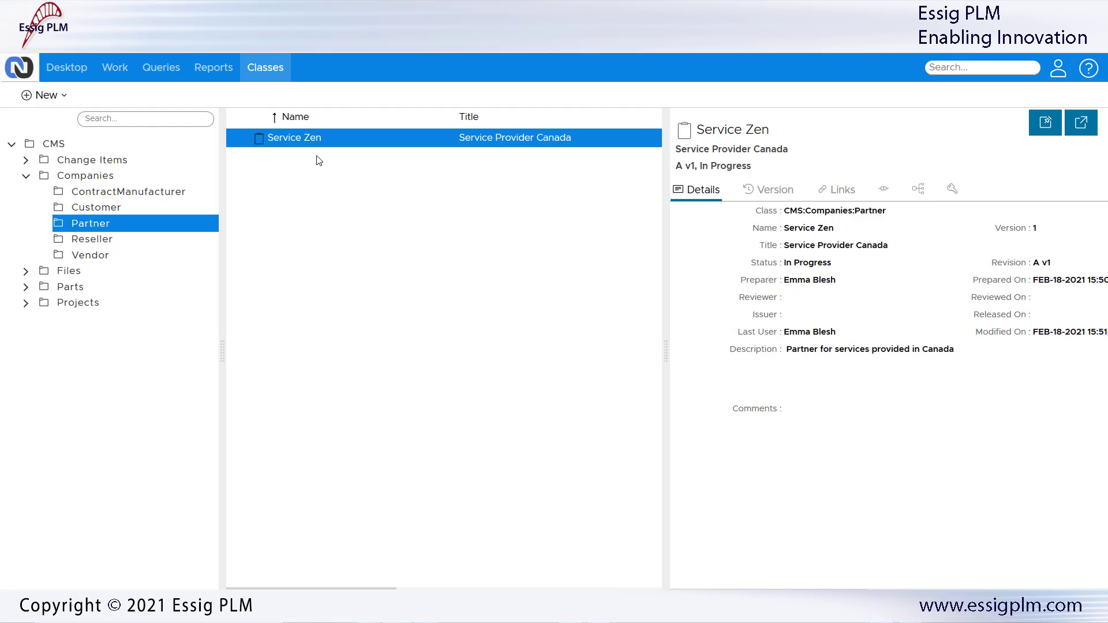
Step: Copy the Safer grid project from Projects > EngProjects to the clipboard
left_click(26, 302)
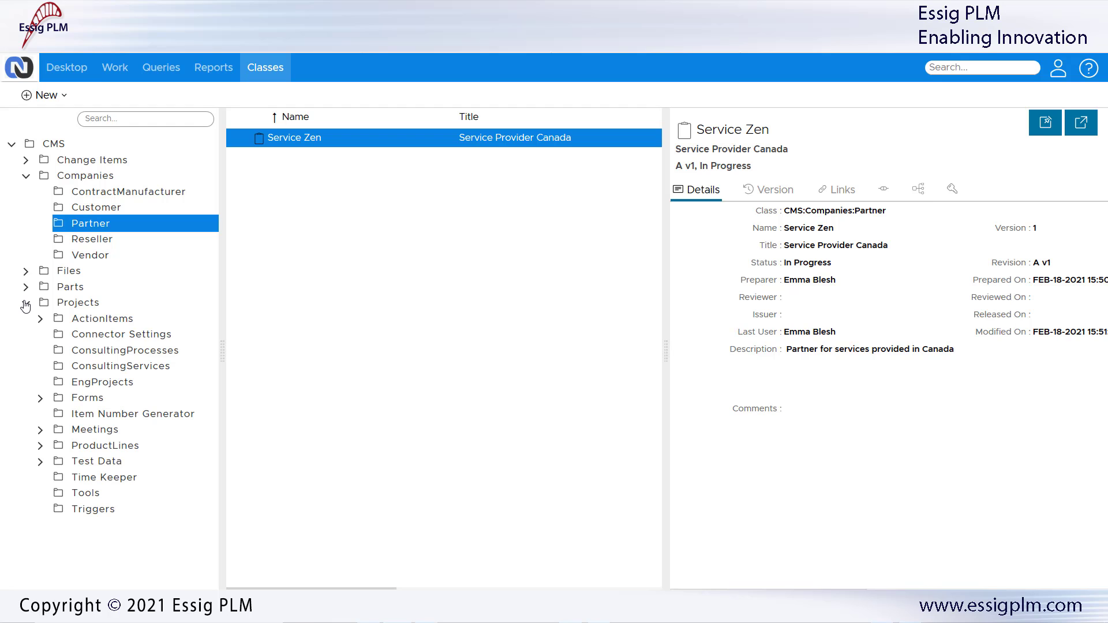
left_click(81, 384)
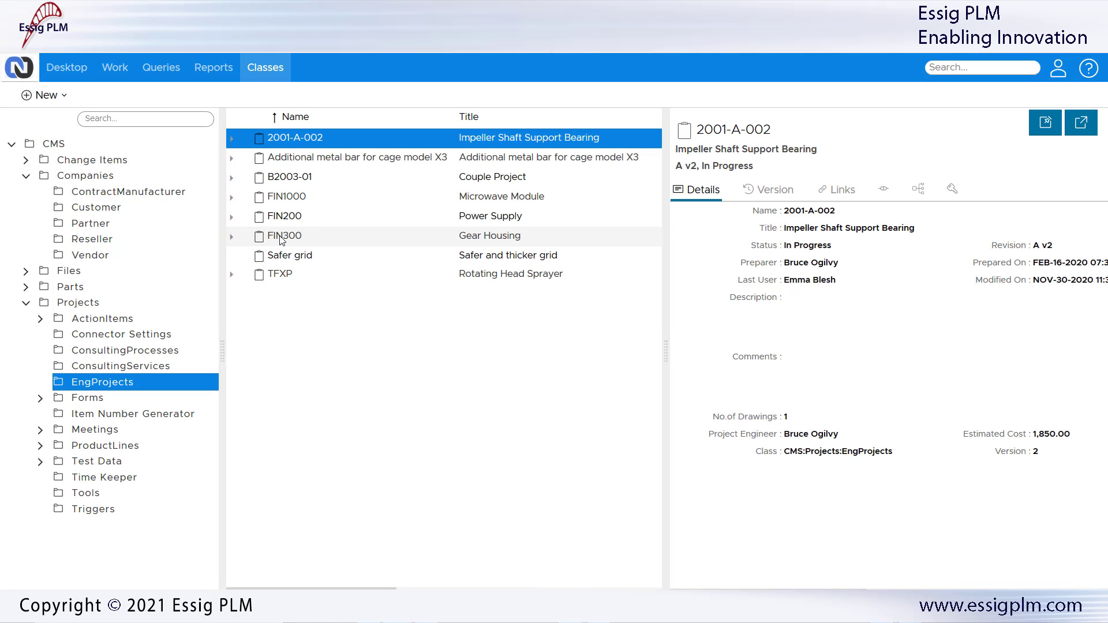
left_click(281, 256)
right_click(281, 256)
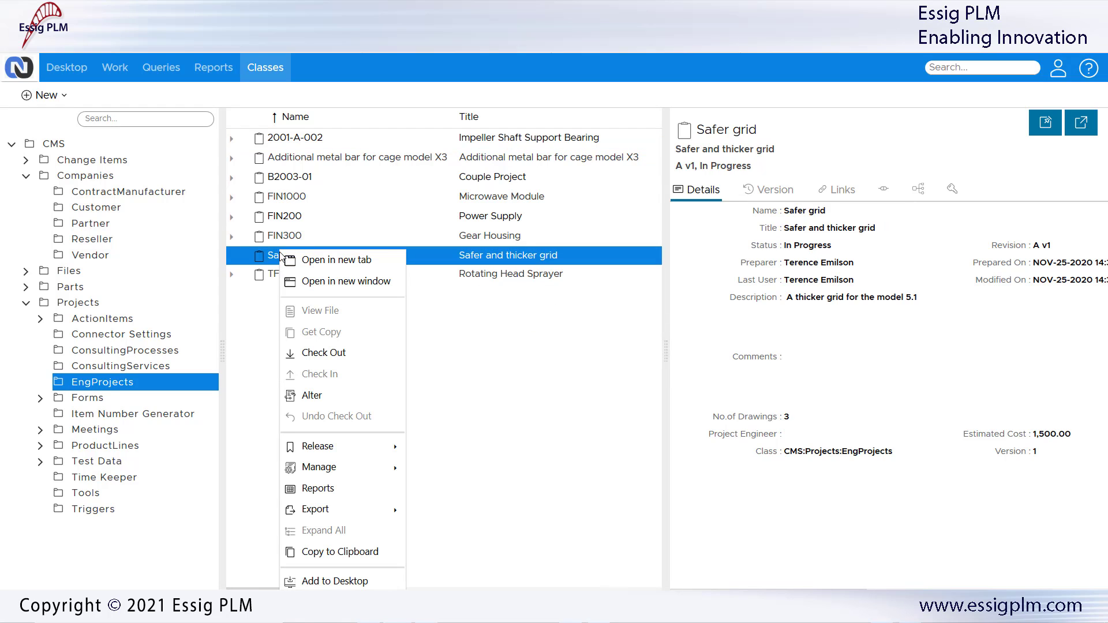
left_click(327, 553)
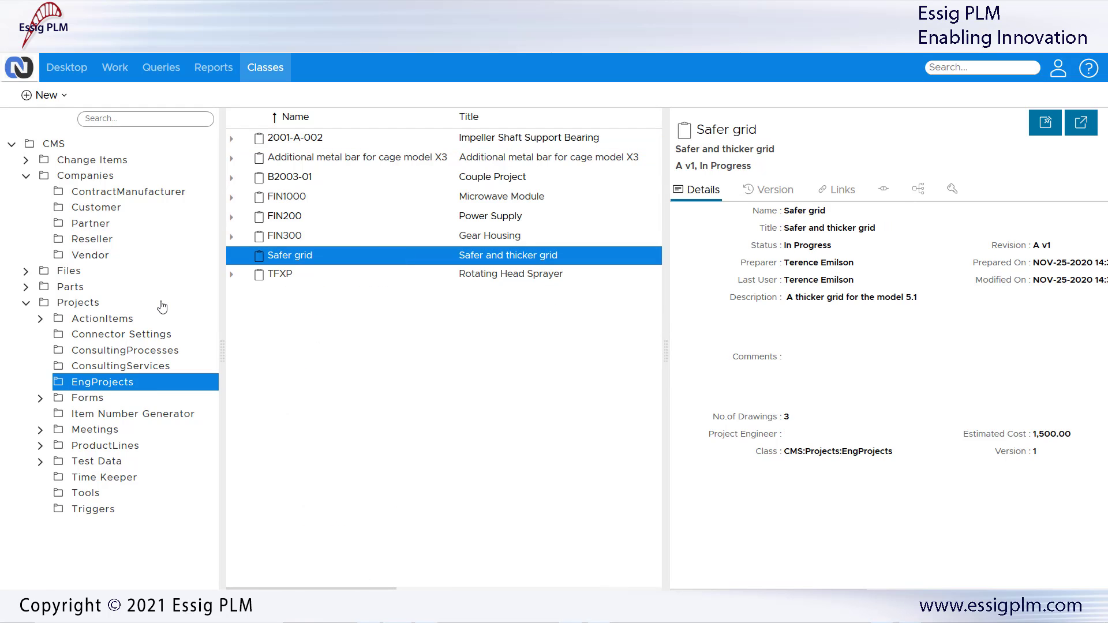
Step: Return to the Partner items and bring up the actions for Service Zen
left_click(98, 226)
left_click(280, 140)
right_click(281, 145)
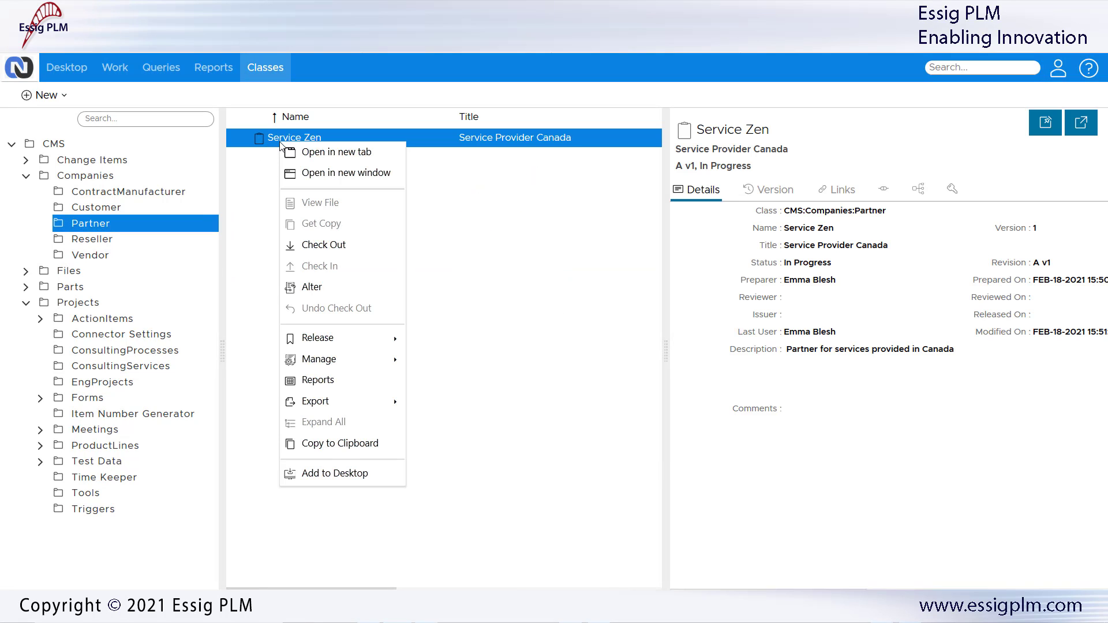
Step: Check out Service Zen and paste Safer grid as its Eng Project link
left_click(321, 244)
left_click(202, 130)
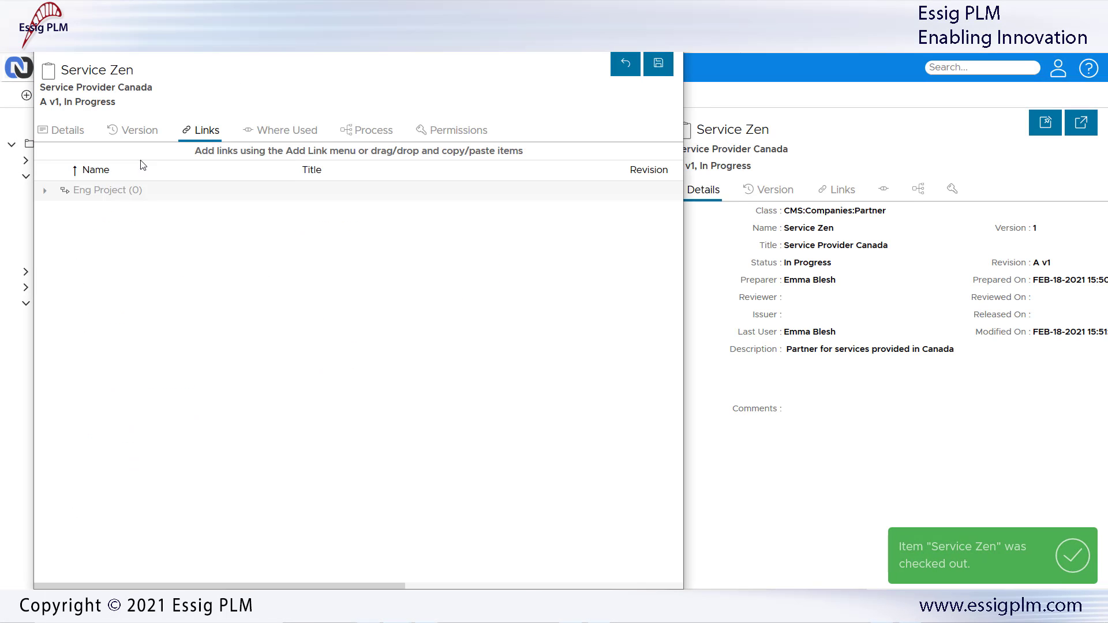
right_click(121, 191)
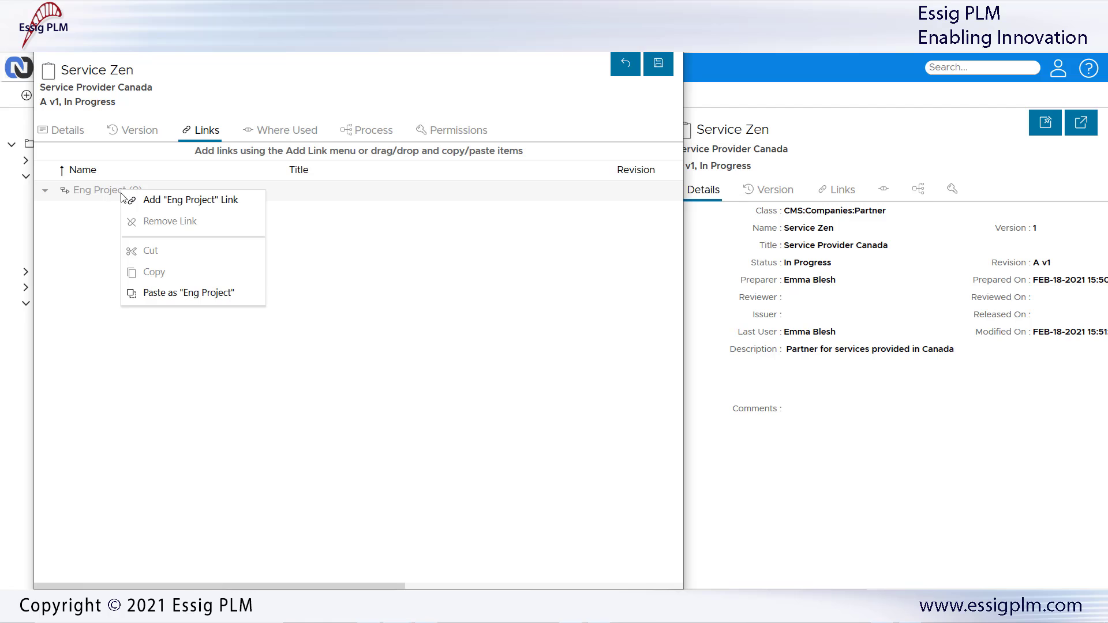
left_click(153, 294)
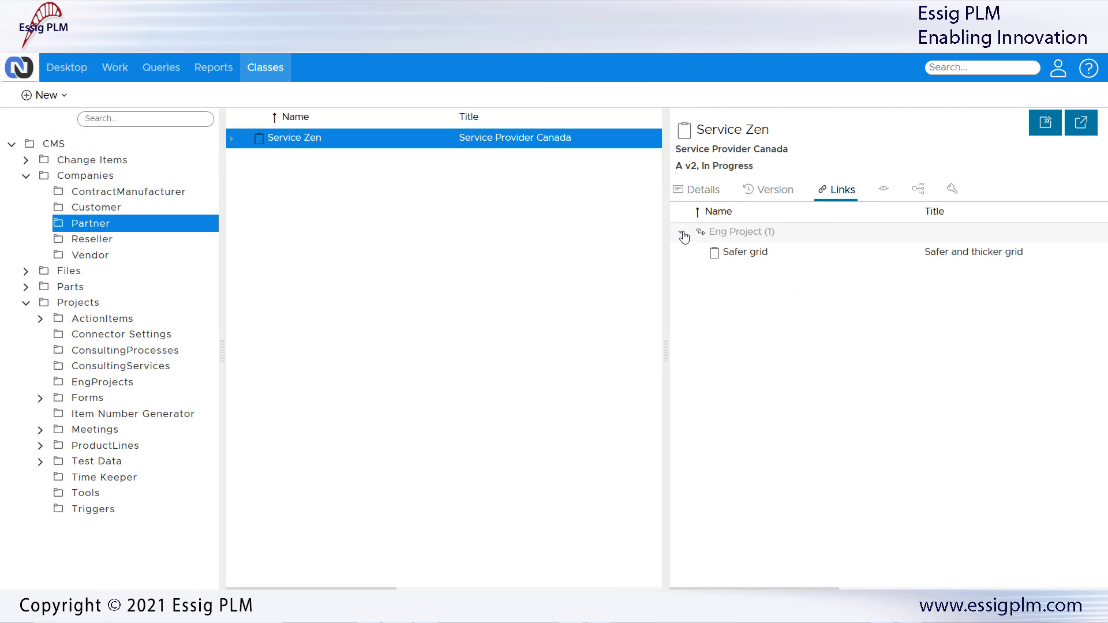